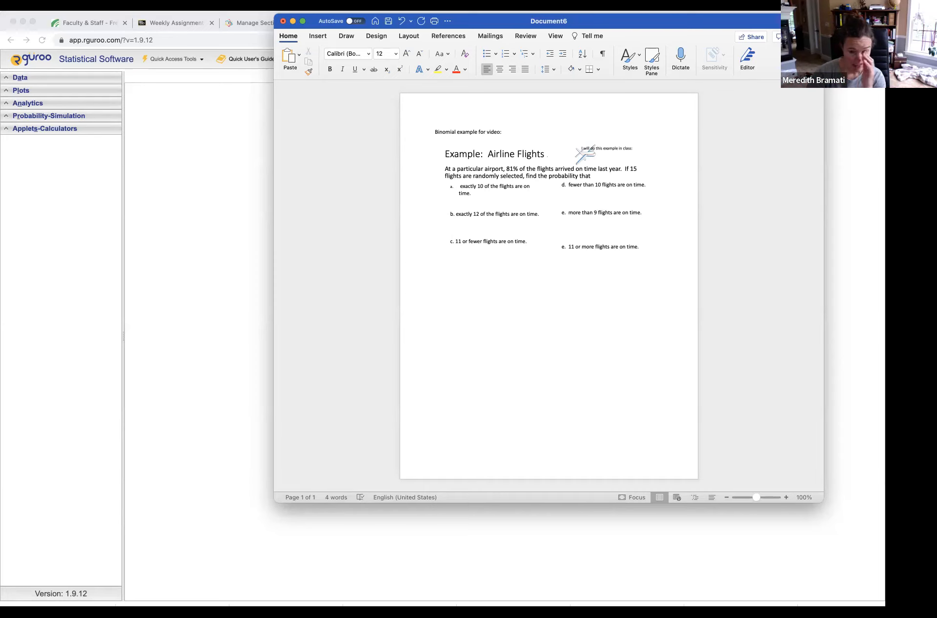
click(450, 287)
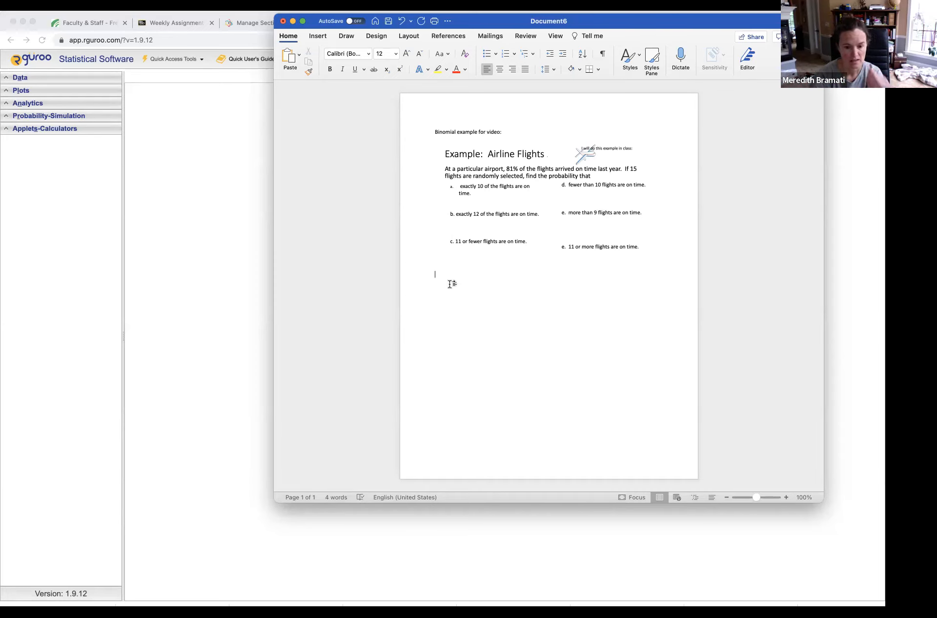
text(a.)
key(BackSpace)
key(BackSpace)
key(BackSpace)
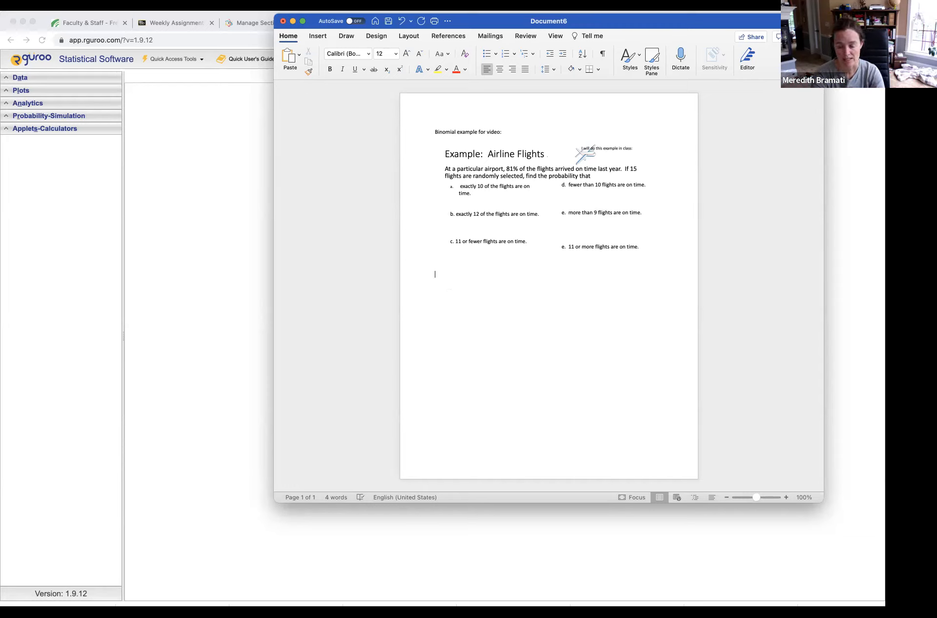
Write the line "P= 81%, 0.81 n=number of trials= 15," below the airline flights example.
text(P=)
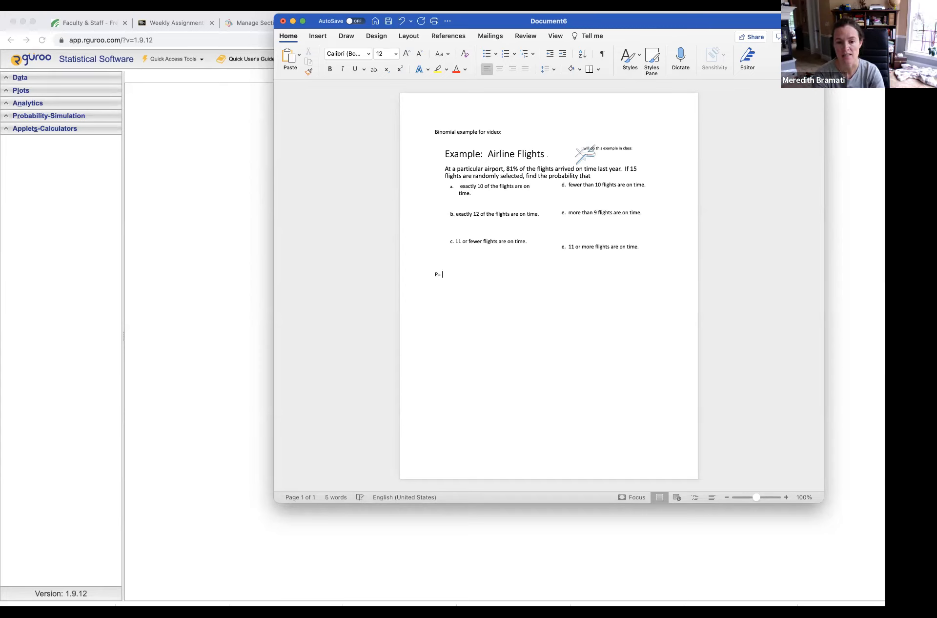
text( 81%)
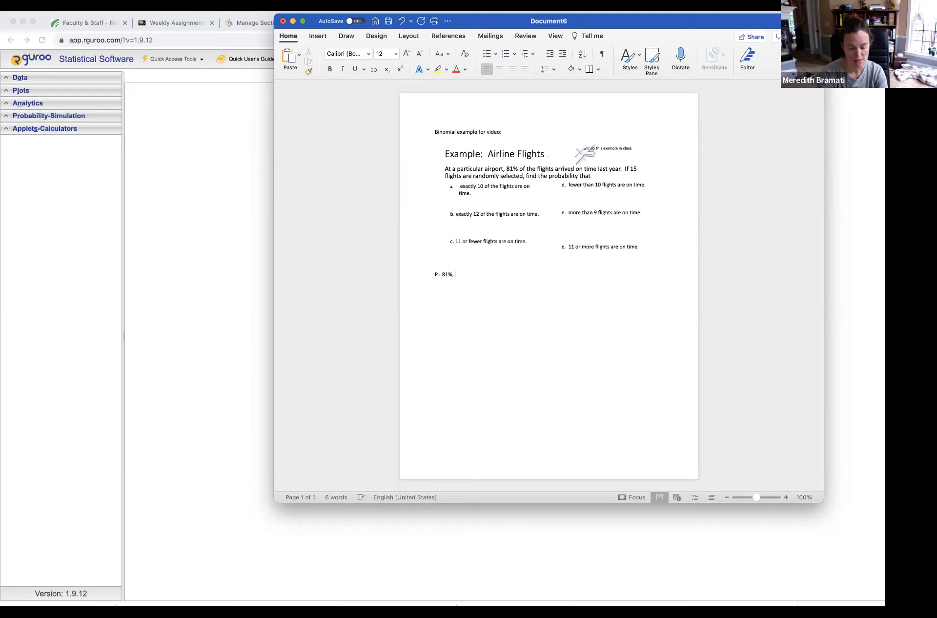
text(, 0.81)
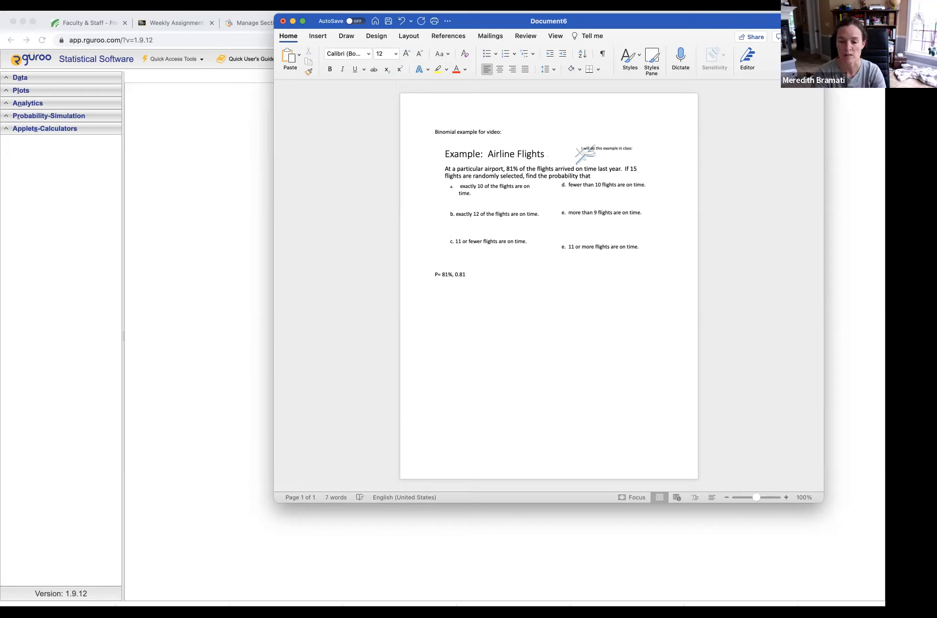
text( n)
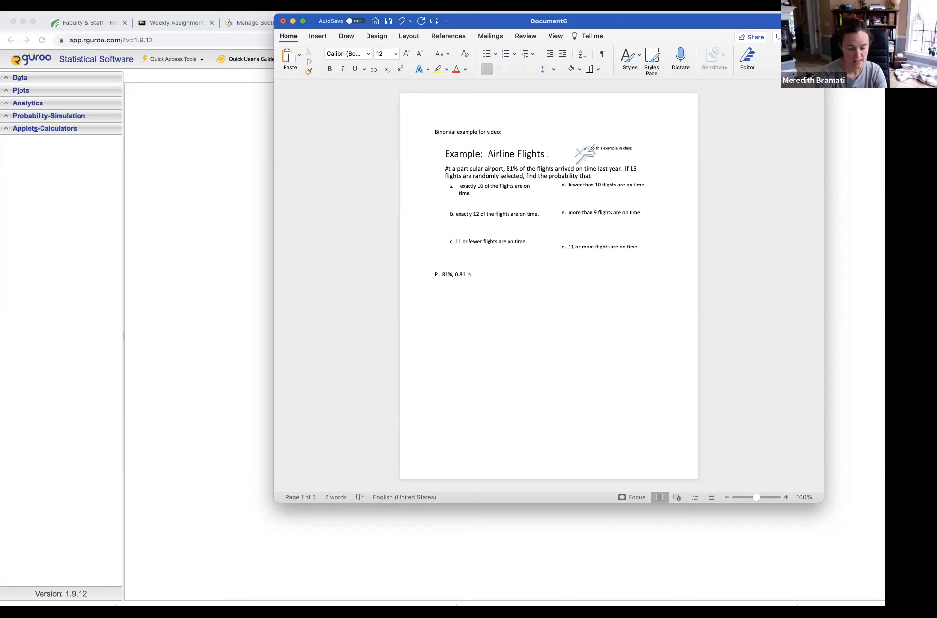
text(=num)
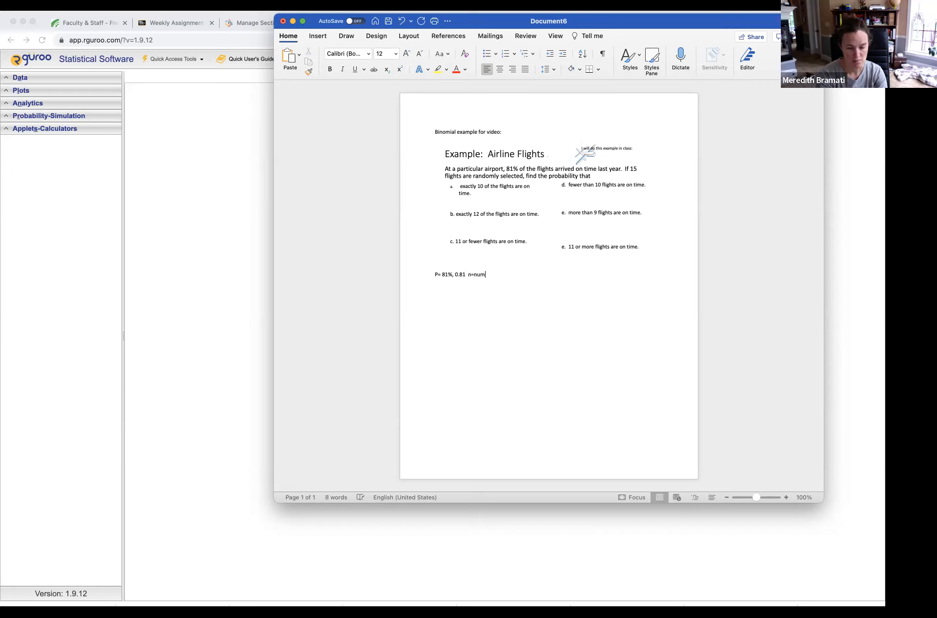
text(ber of trials,)
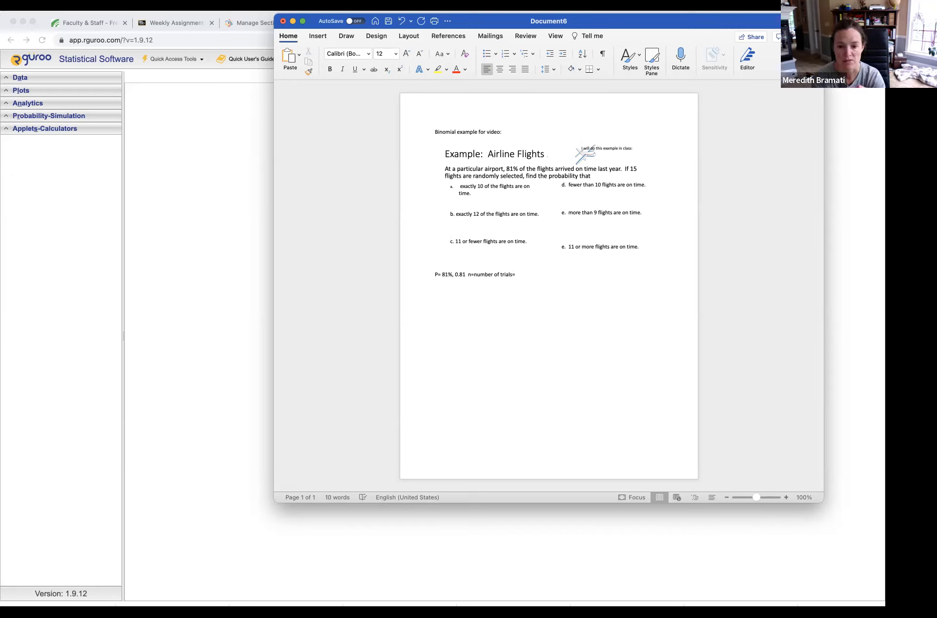
text(15,)
Add a lettered list item a reading "Exactly 10 P(x=10)" under the parameters line.
key(Return)
text(a. exa)
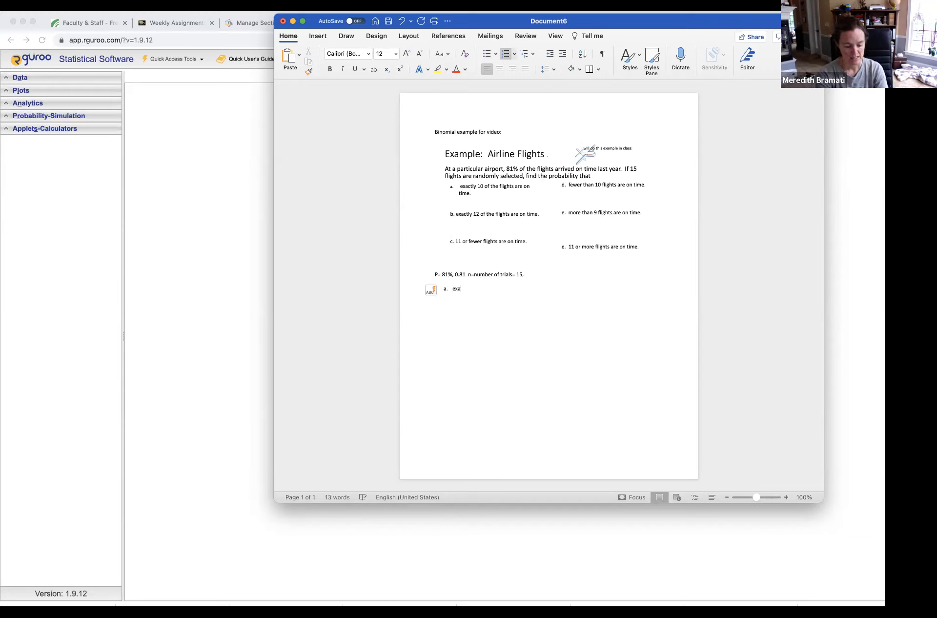
text(ctly 10 )
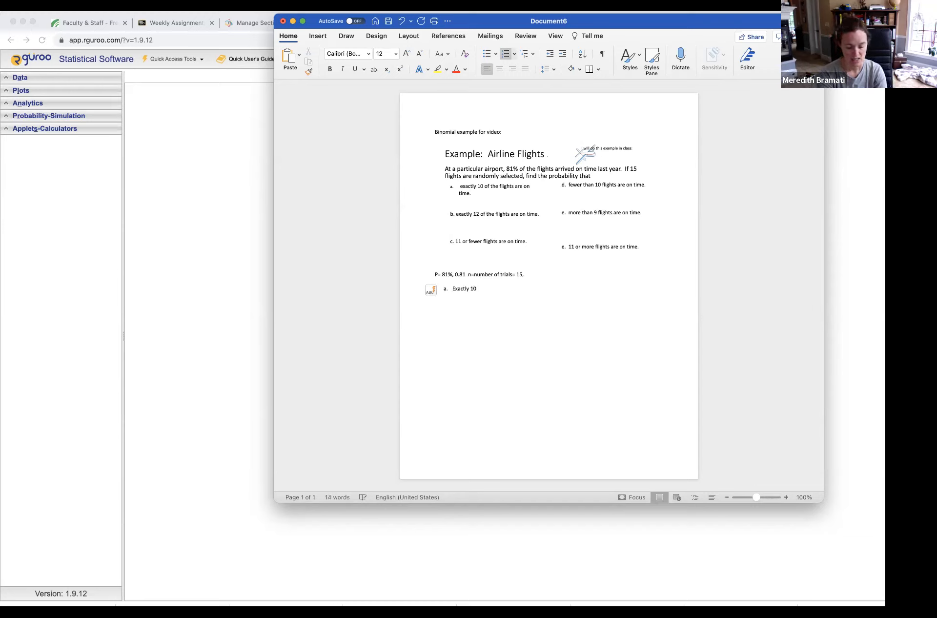
text(P(x=)
Switch to Rguroo and open a new probability calculator for discrete distributions.
click(17, 116)
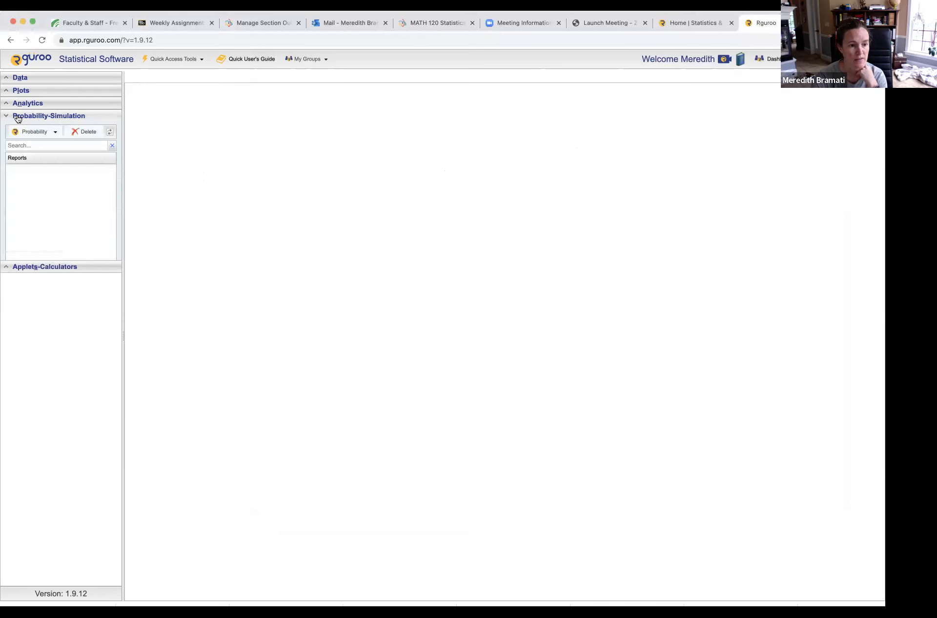
click(41, 132)
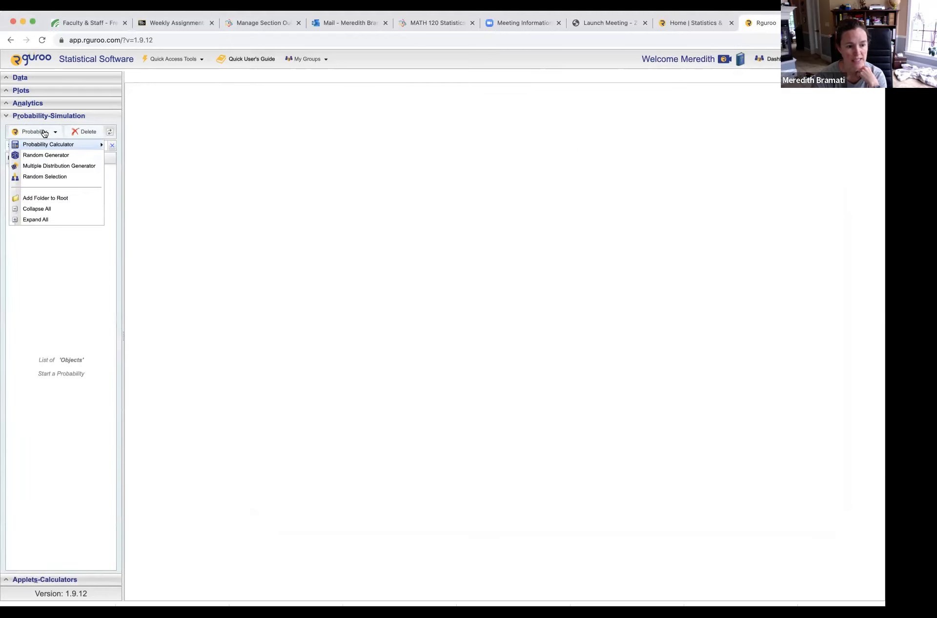
mouse_move(61, 147)
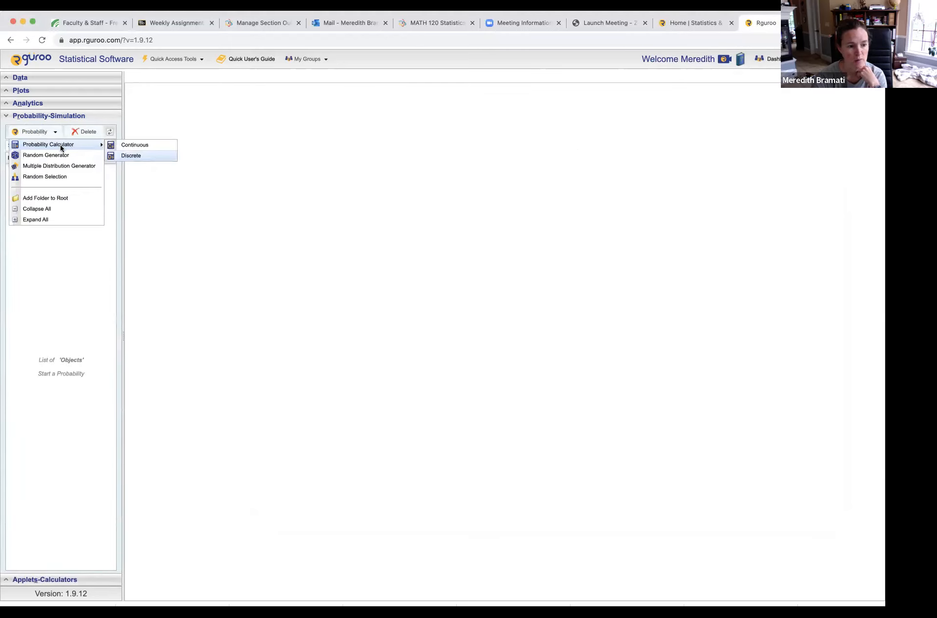
click(152, 156)
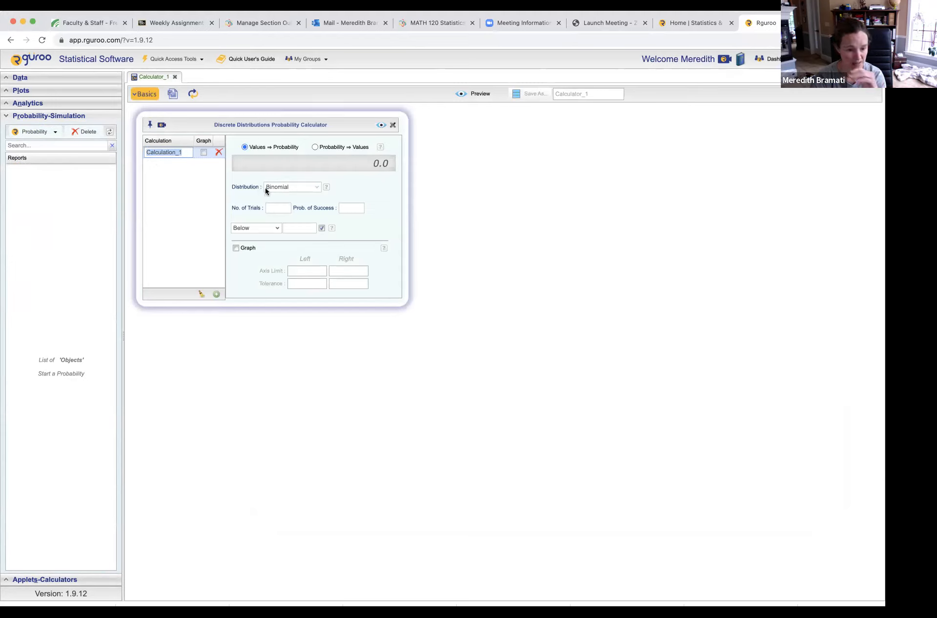
Set the binomial distribution's number of trials to 15 and its probability of success to 0.81.
click(277, 206)
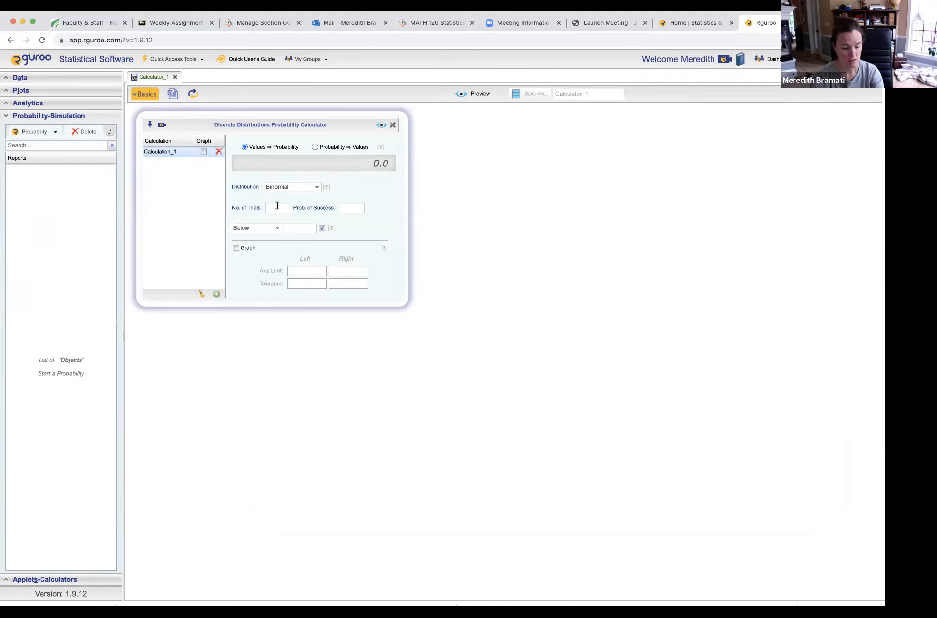
click(284, 207)
text(15)
click(348, 205)
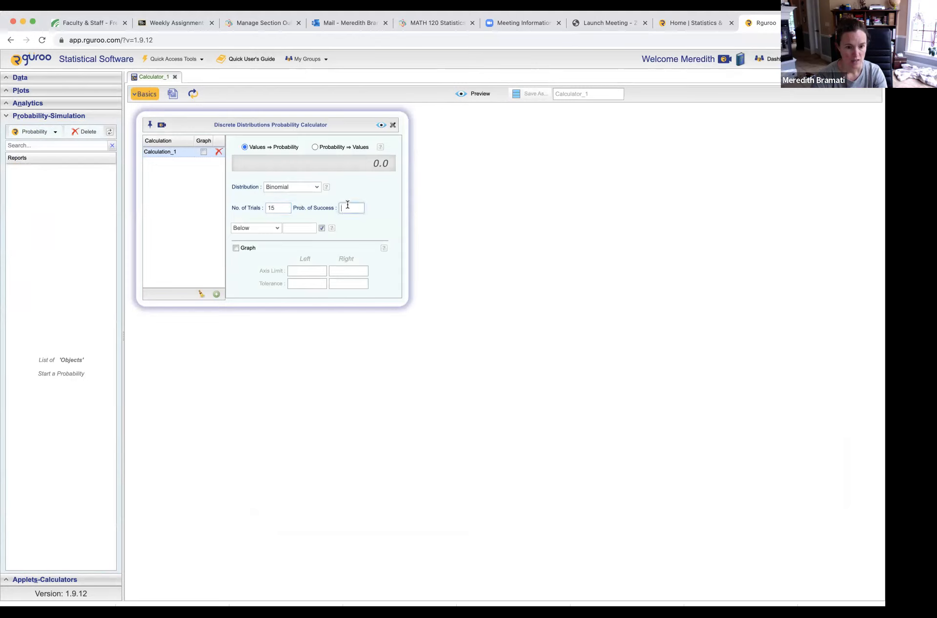
text(0.81)
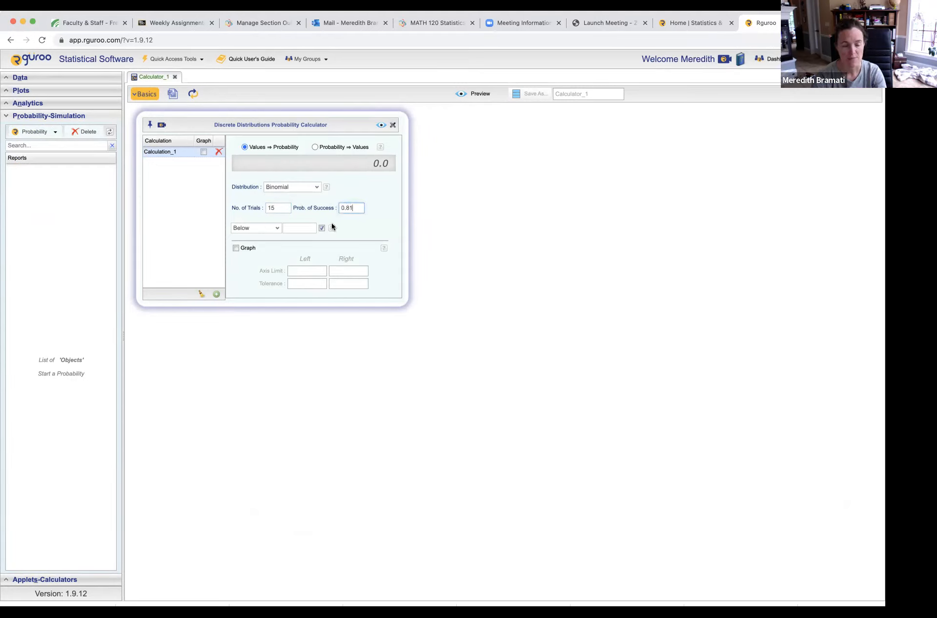
Set the probability condition to Equal with a value of 10.
click(277, 227)
click(277, 228)
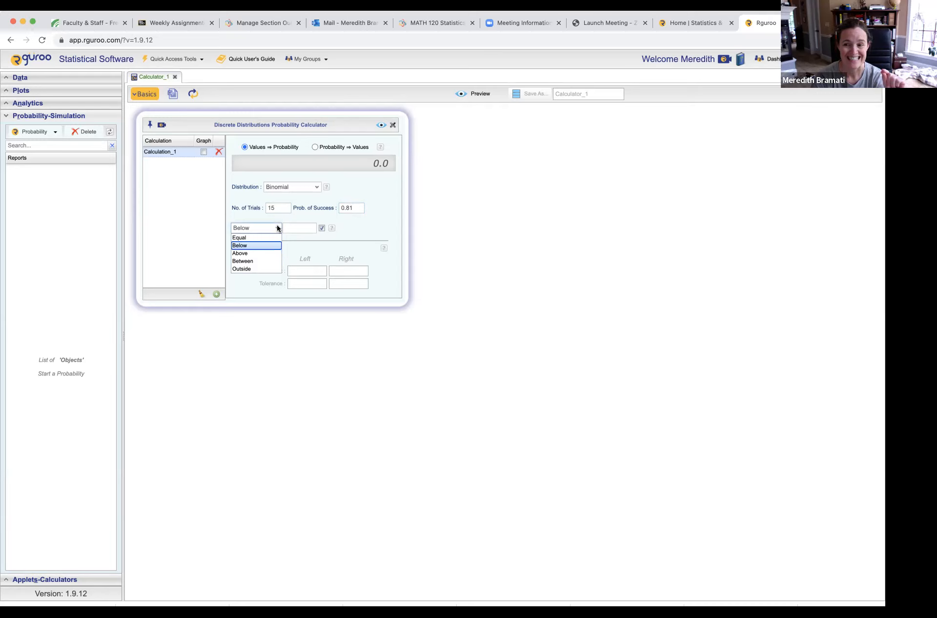
click(278, 238)
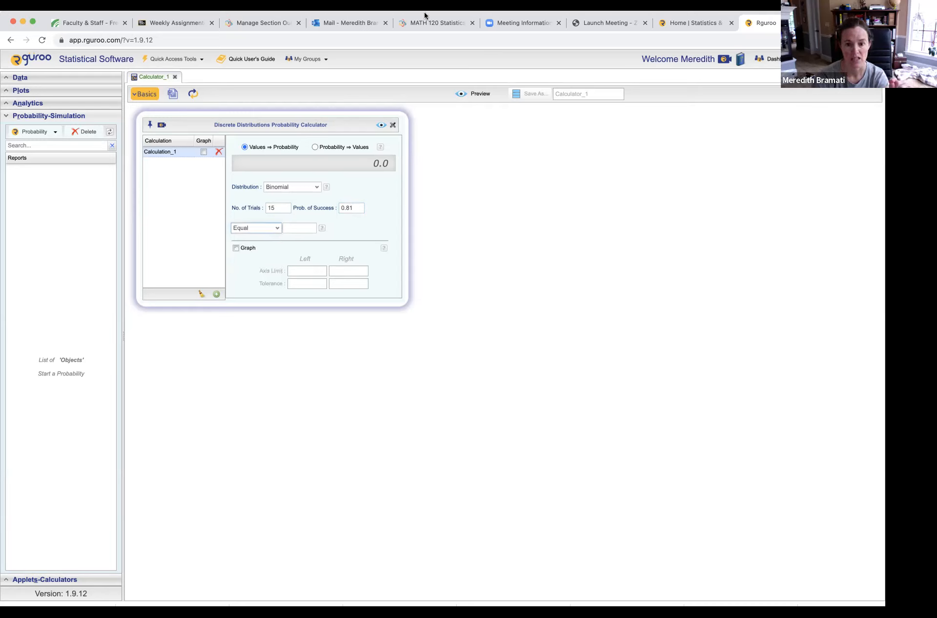
mouse_move(424, 15)
mouse_down()
mouse_move(426, 370)
mouse_move(426, 4)
mouse_up()
click(302, 213)
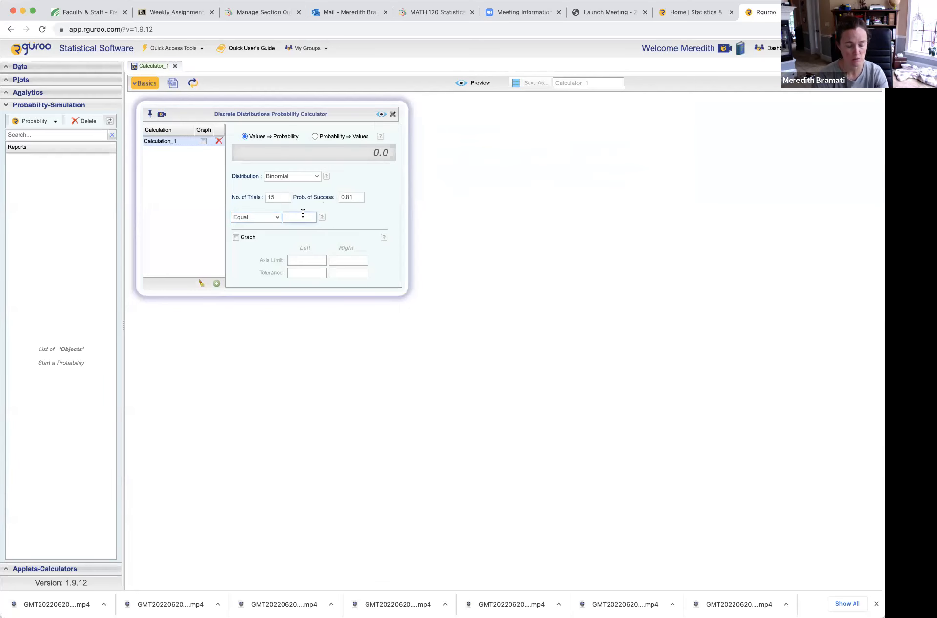
text(10)
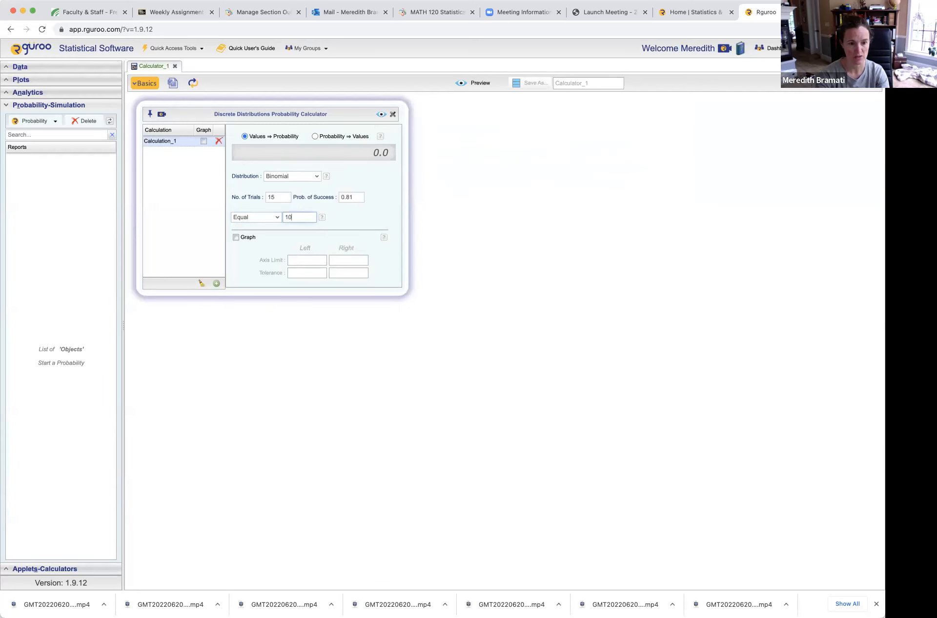
Preview the calculation with its graph and highlight the expected value, variance and probability text in the report.
click(236, 237)
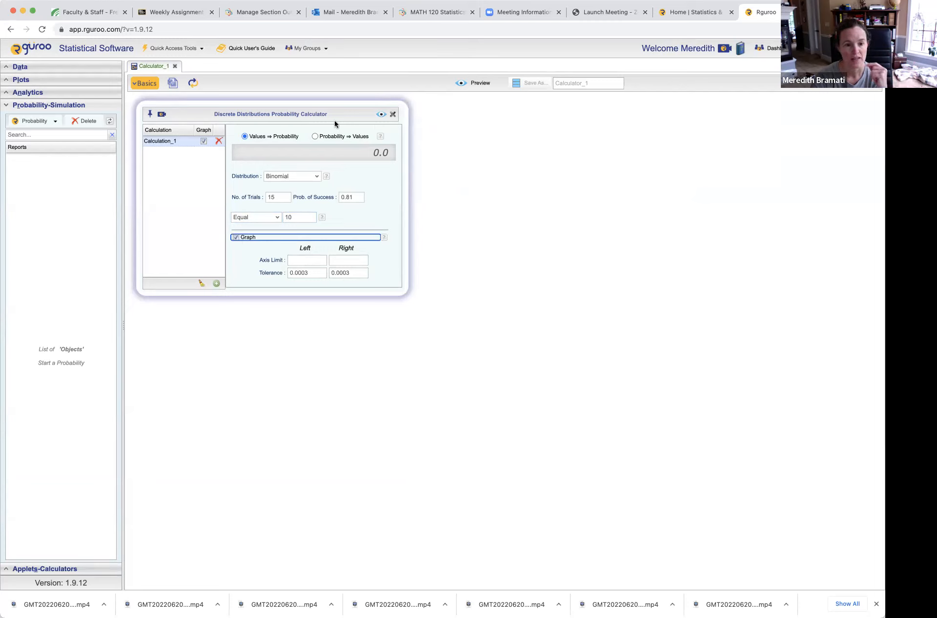
click(383, 116)
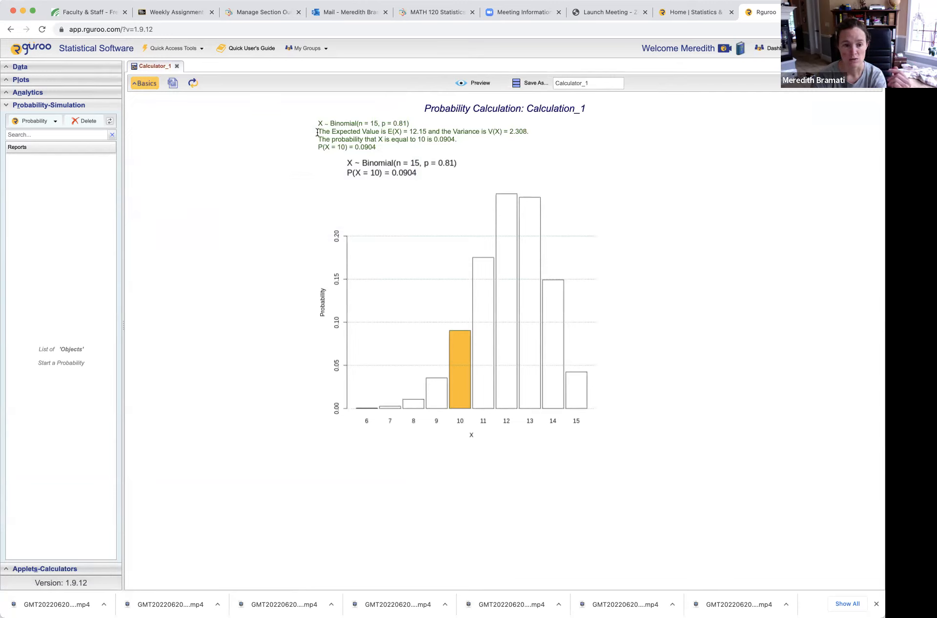
drag(318, 131, 529, 134)
click(464, 152)
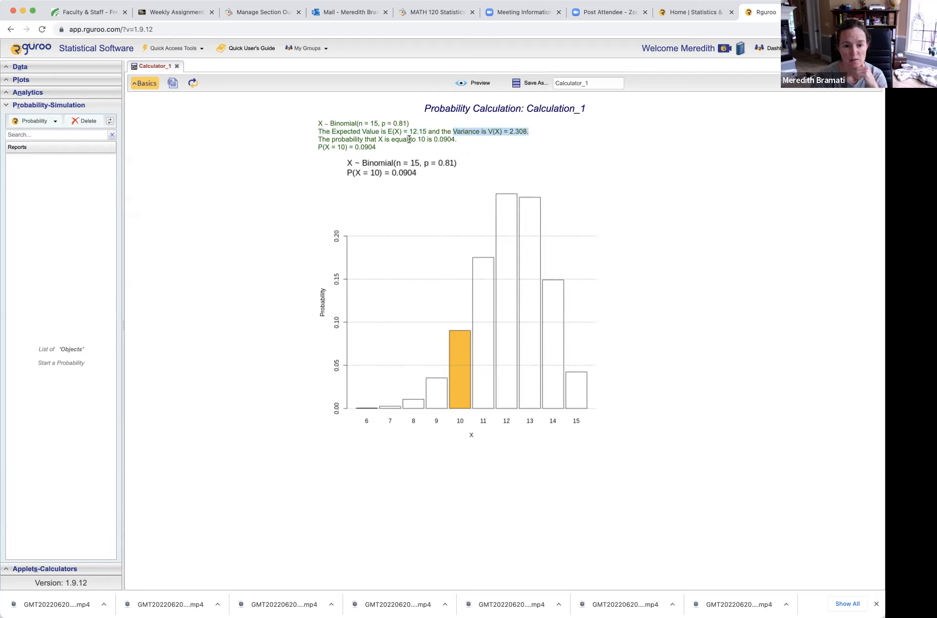
drag(418, 139, 464, 141)
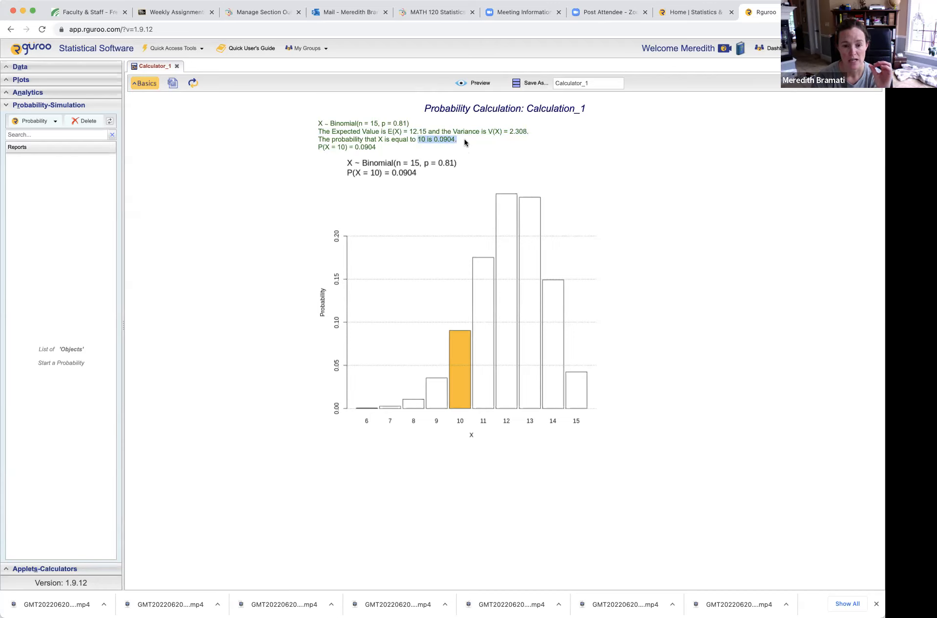
Switch to the Word document and complete item a with the answer "= 0.0904".
click(437, 16)
text(=)
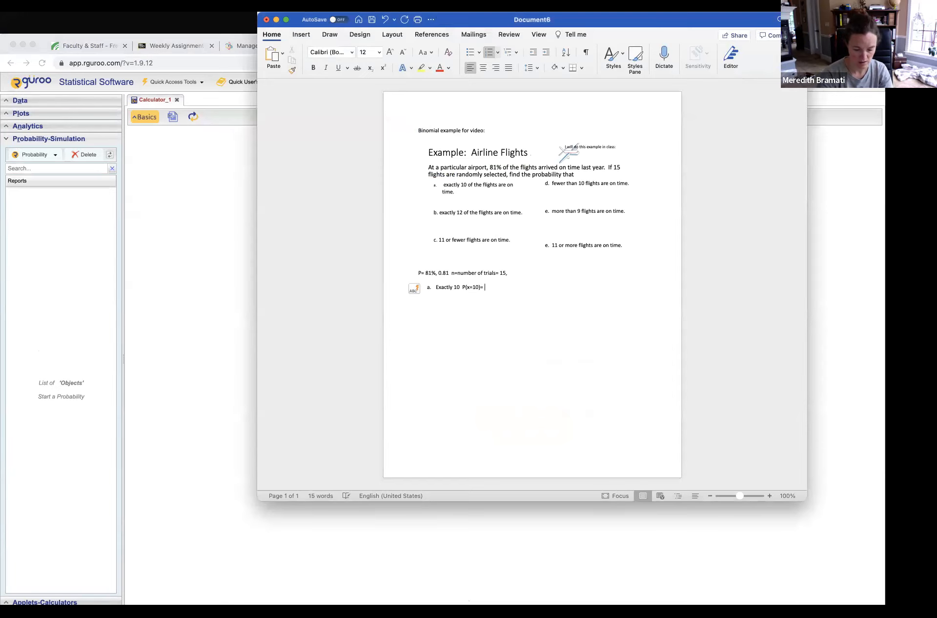
text( 0.0904)
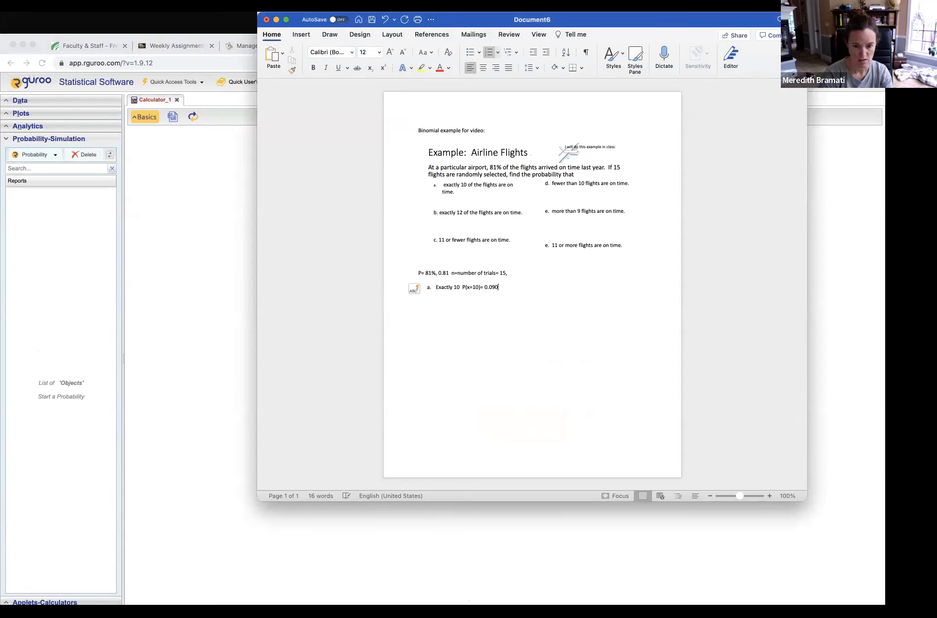
Switch to Rguroo and reopen the settings of the binomial calculation.
click(184, 201)
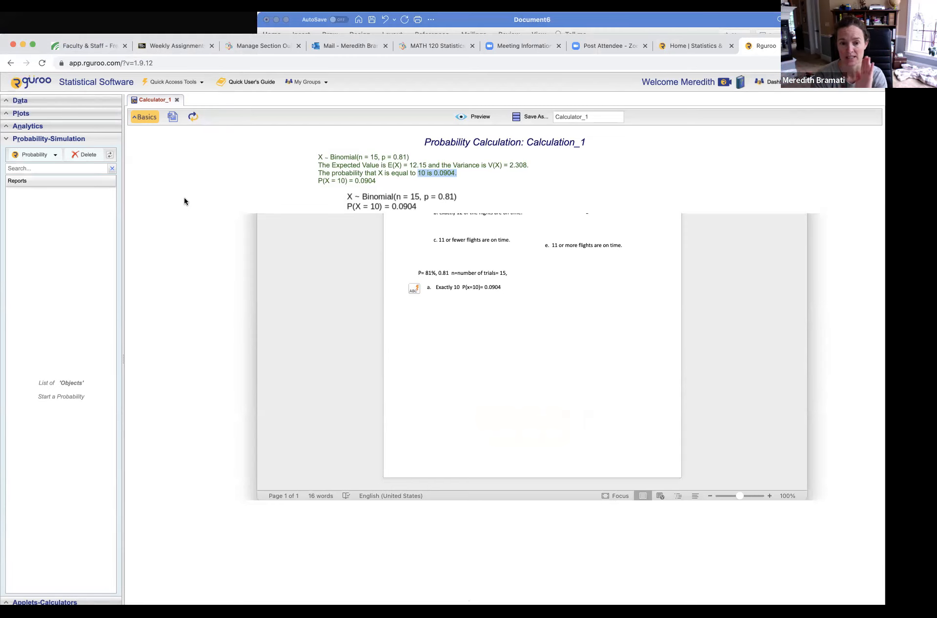
click(150, 120)
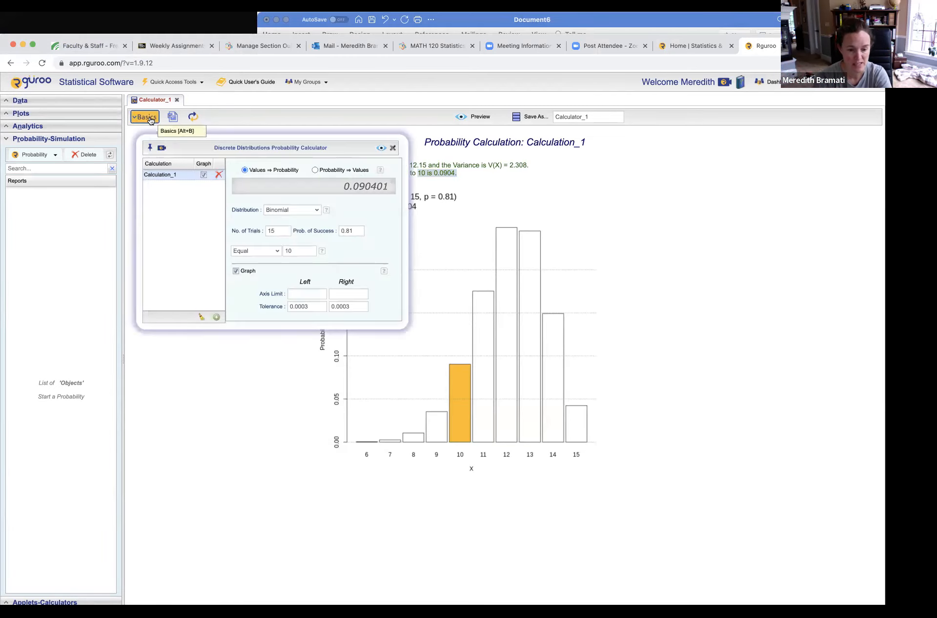
Switch to the Word document and add list item b reading "Exactly 12 p(x=12)=".
click(473, 24)
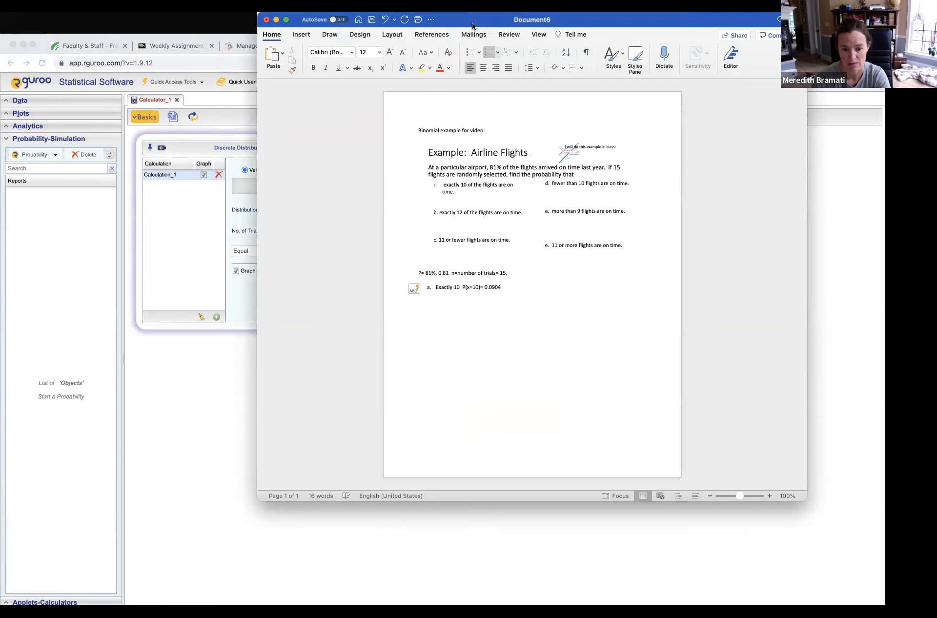
key(Return)
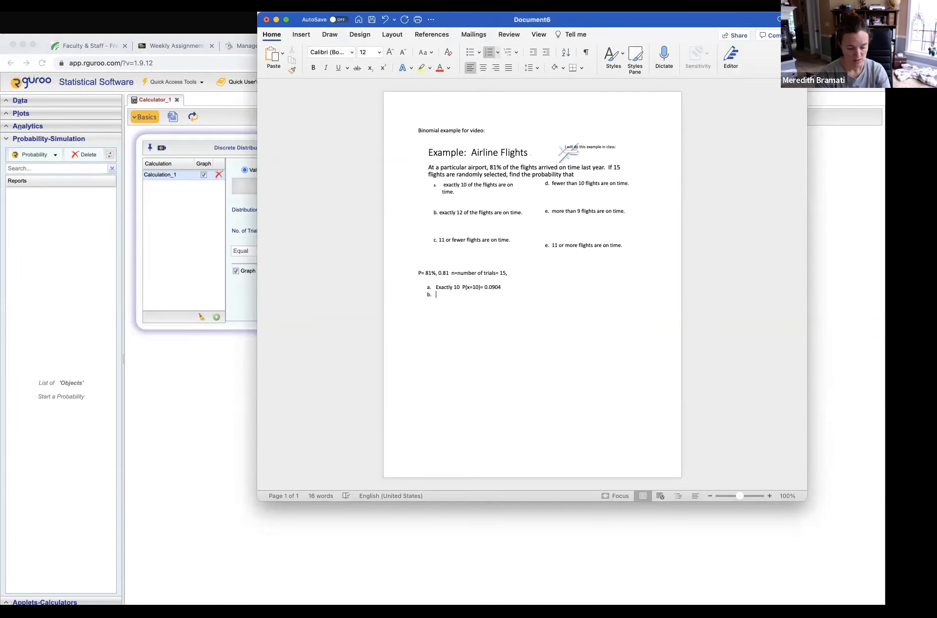
text(Exactly 12)
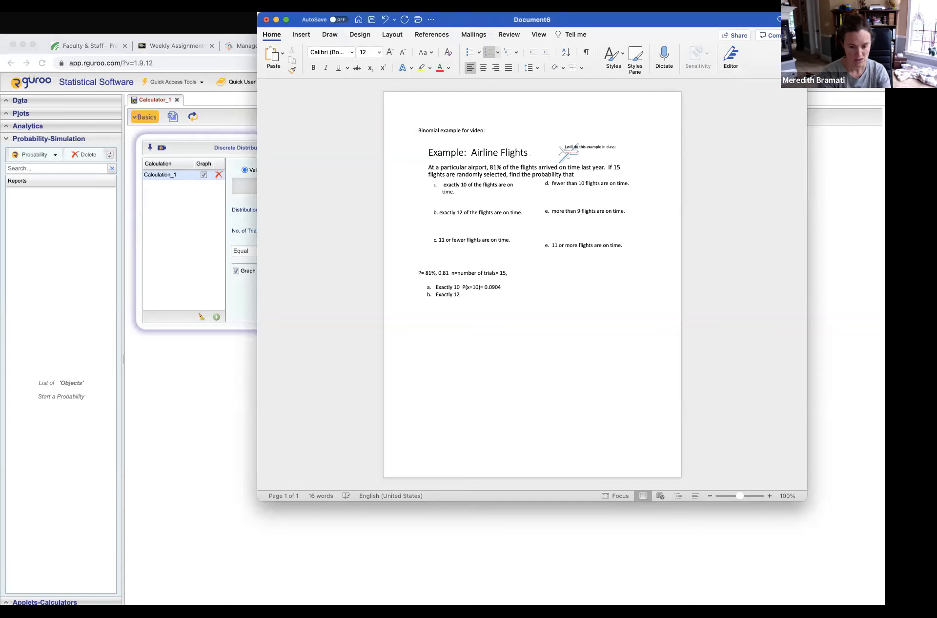
text( p(x)
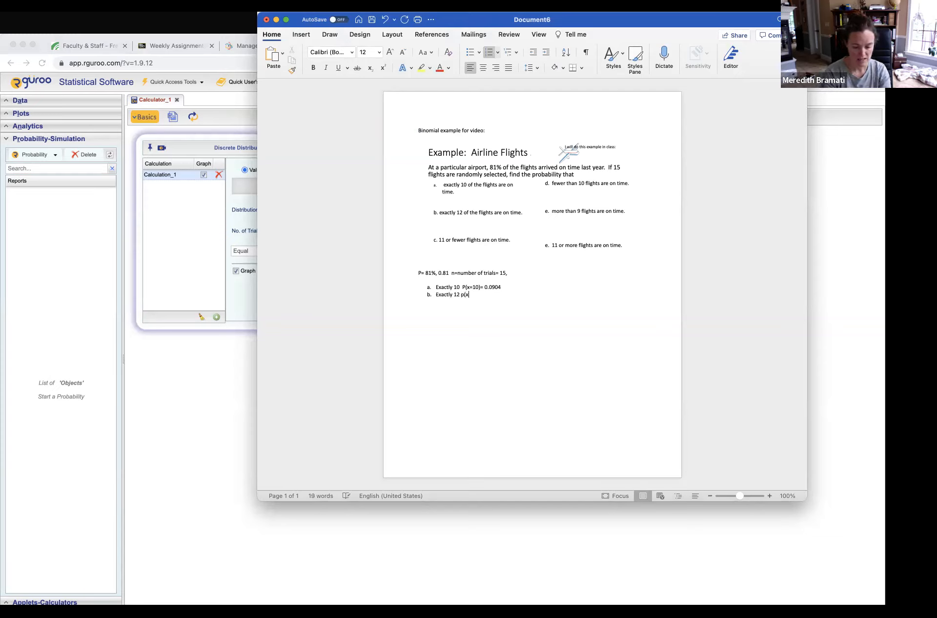
text(=12)=)
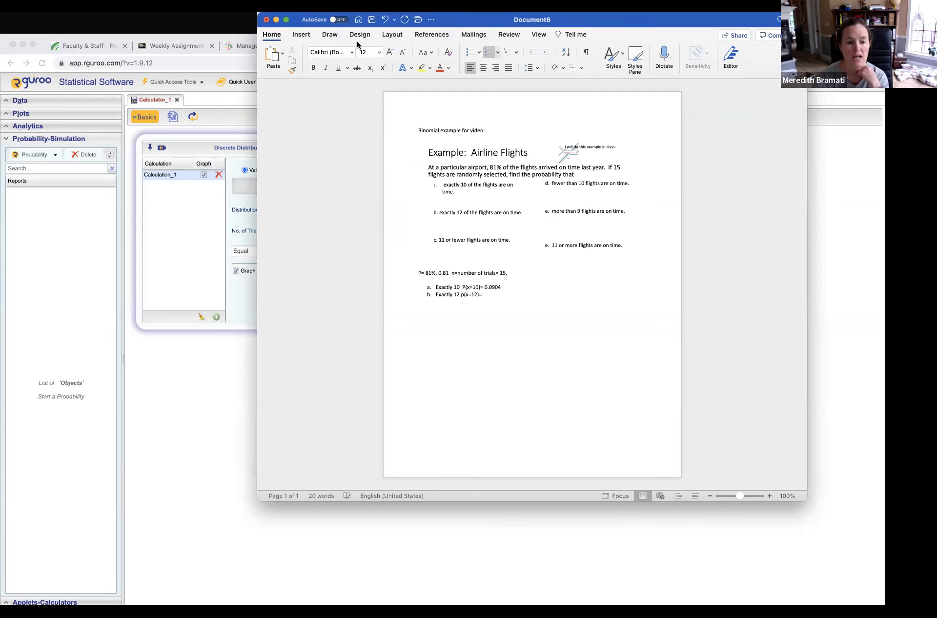
Switch to Rguroo, set the binomial calculation to Equal 12 and preview the result with its graph.
click(213, 202)
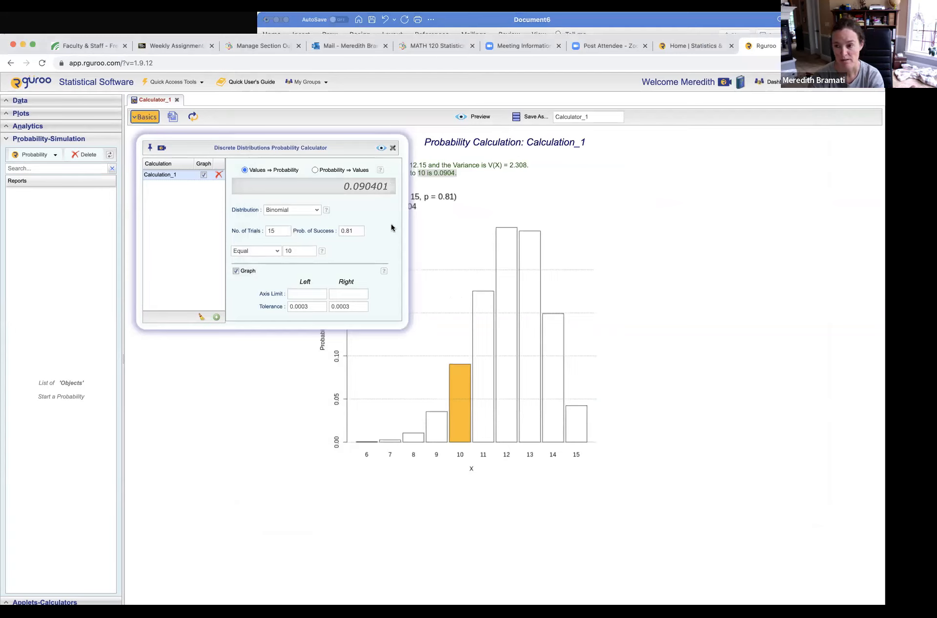
drag(295, 251, 282, 252)
text(12)
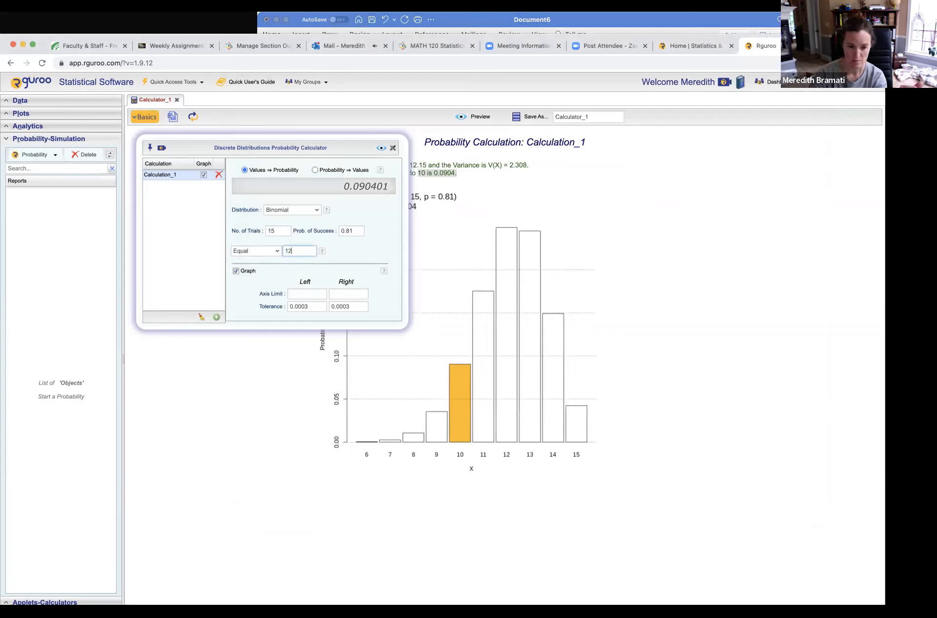
click(381, 148)
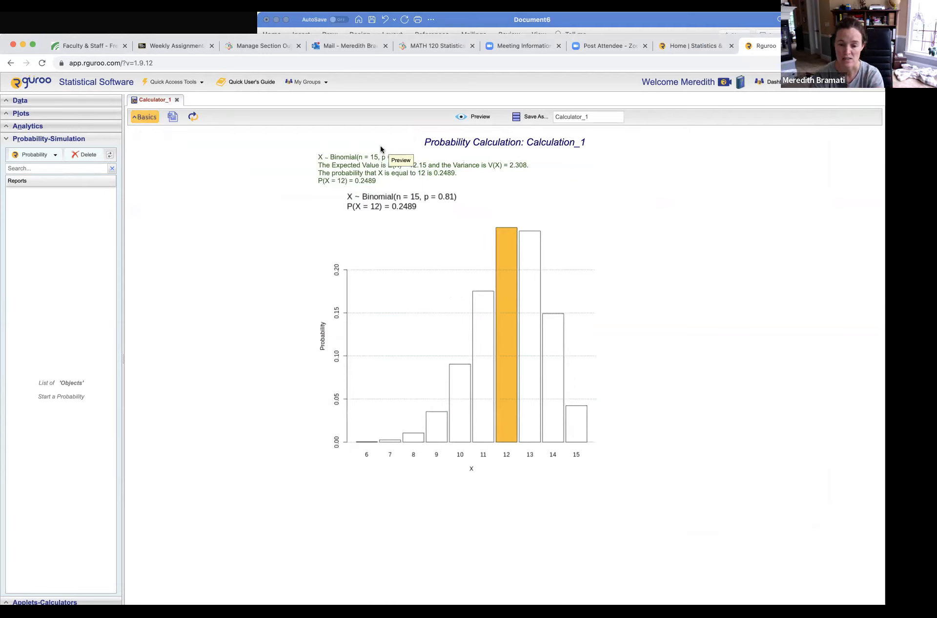
Copy the probability 0.2489 into item b of the Word document and restore that line's "b." list numbering.
drag(381, 184, 353, 179)
key(super+c)
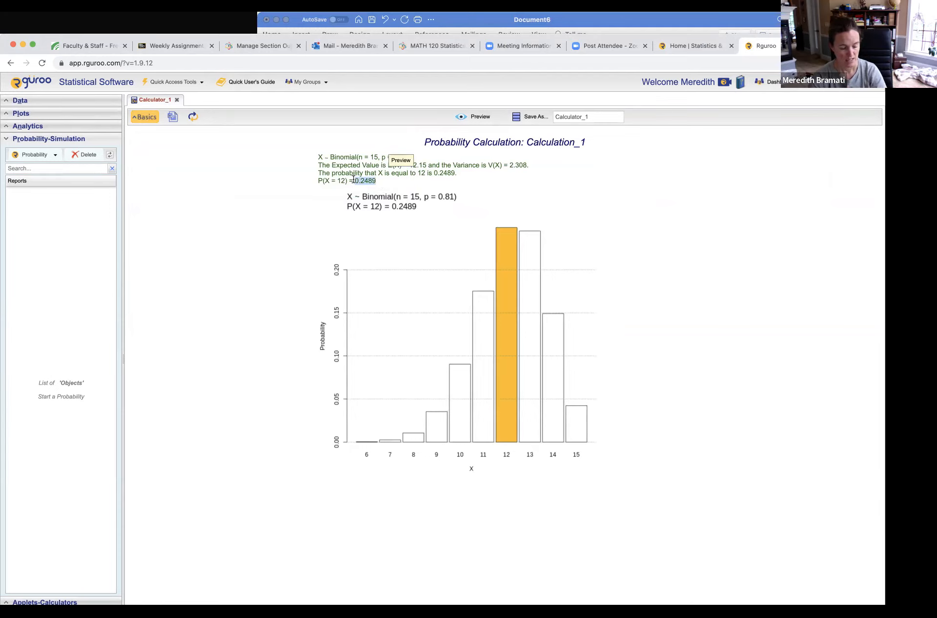
click(484, 20)
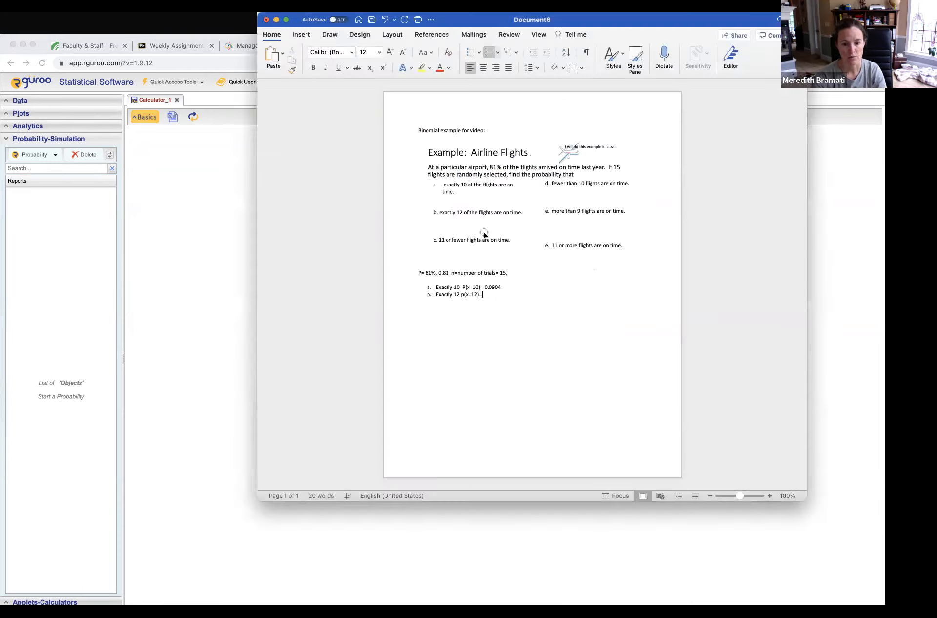
key(super+v)
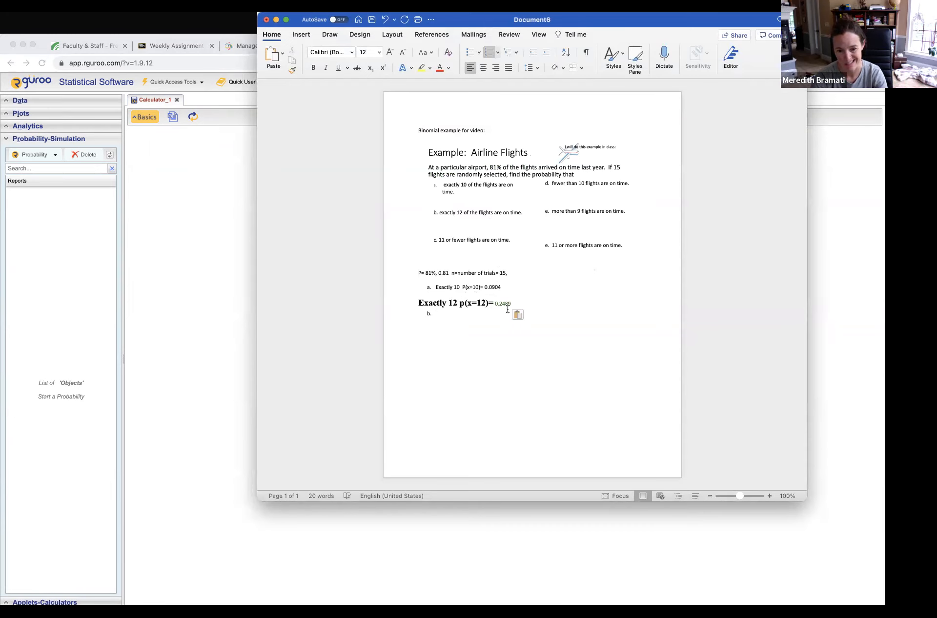
click(417, 302)
text(b.)
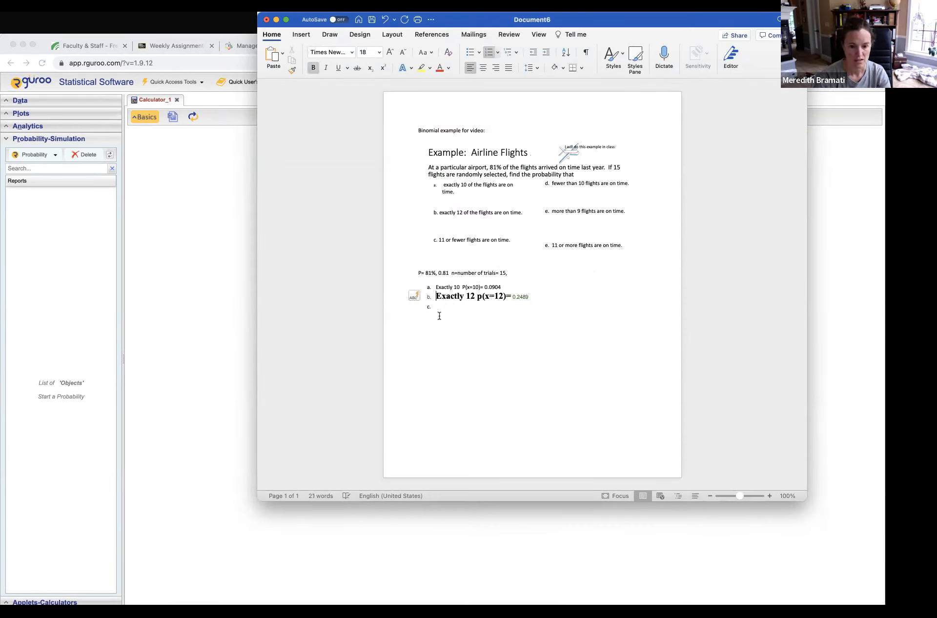
Fill in list item c with "11 or fewer P(<11)=", underlining the less-than sign.
click(449, 307)
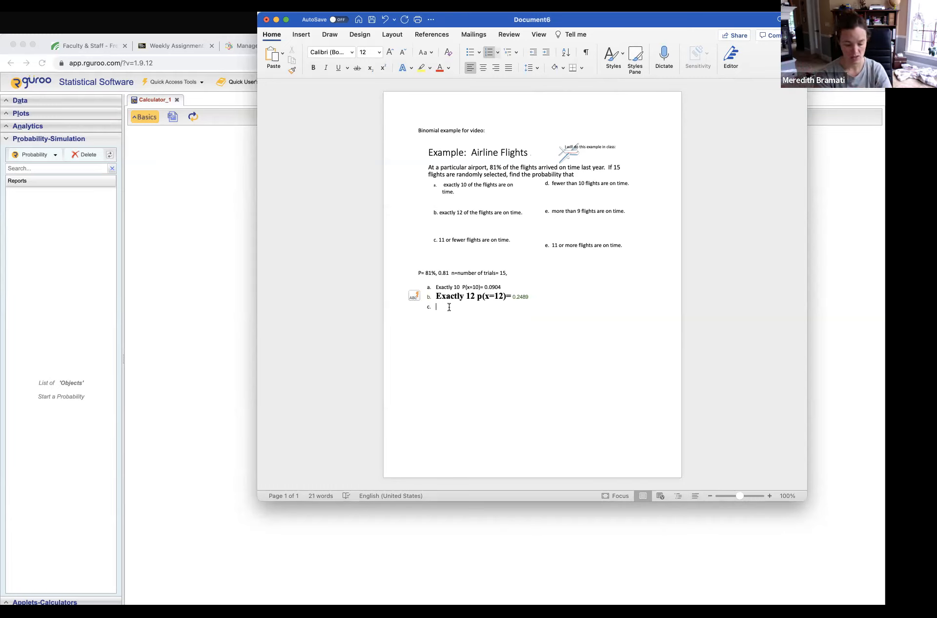
text(11 or fe)
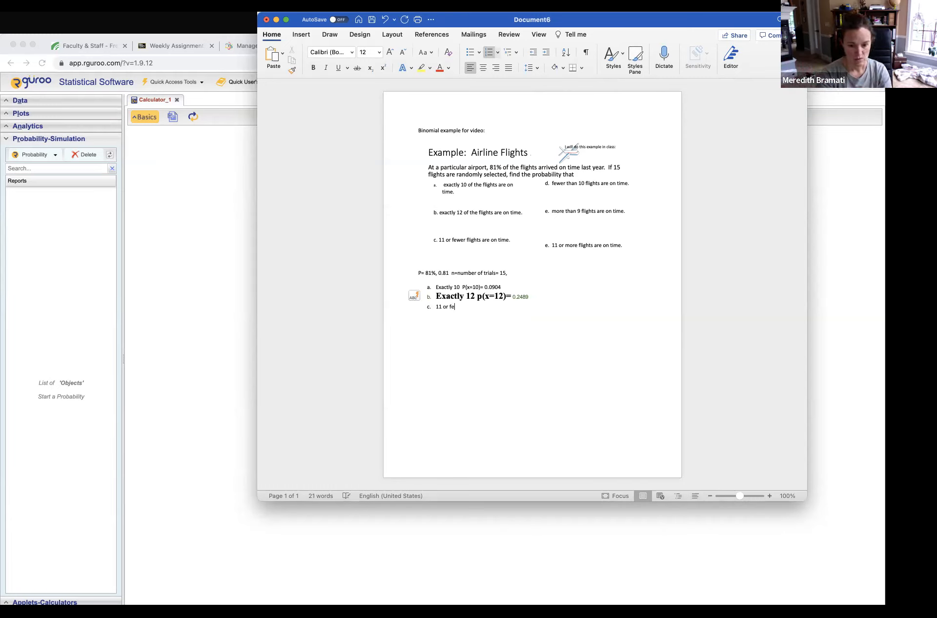
text(wer)
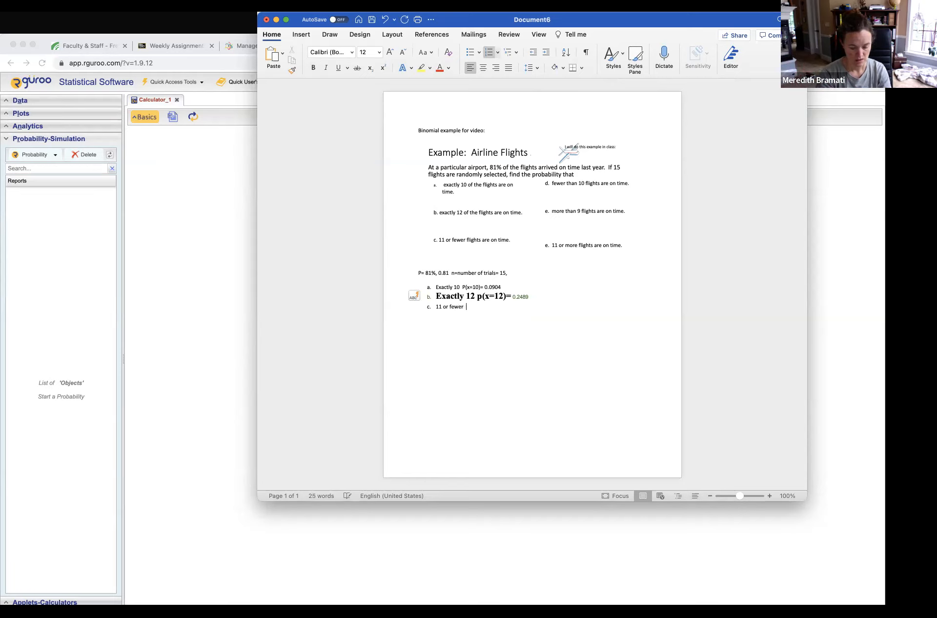
text(  P(<11)=)
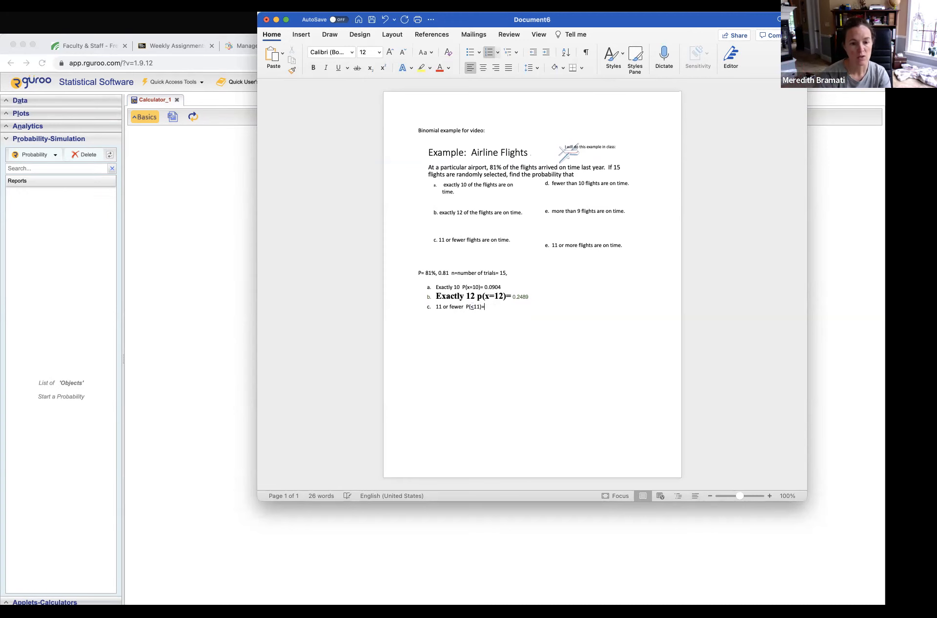
Switch to Rguroo, change the binomial calculation to Below 11 with the endpoint included, and preview the result.
click(145, 157)
click(148, 120)
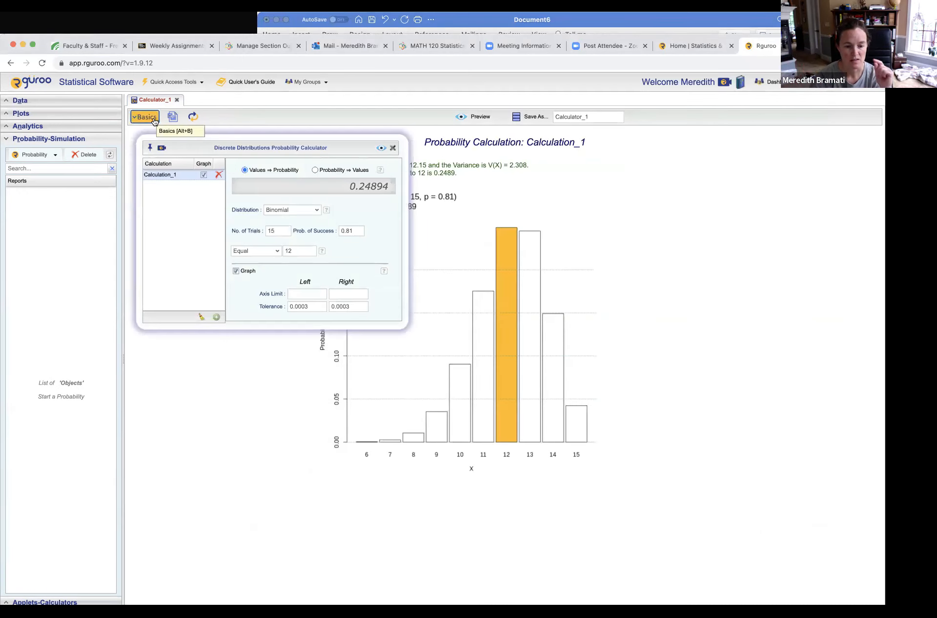
click(278, 251)
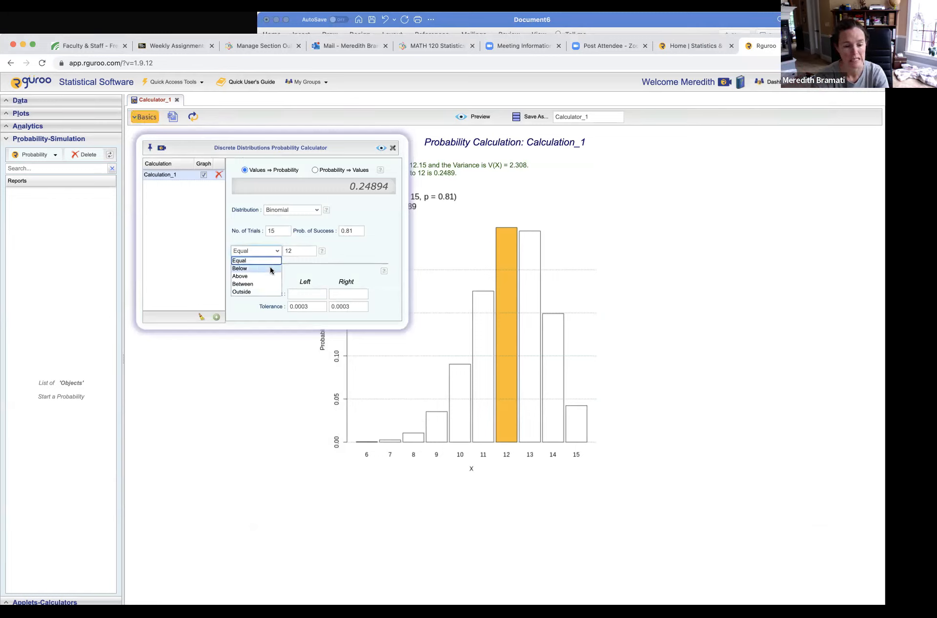
click(272, 270)
double_click(290, 251)
text(11)
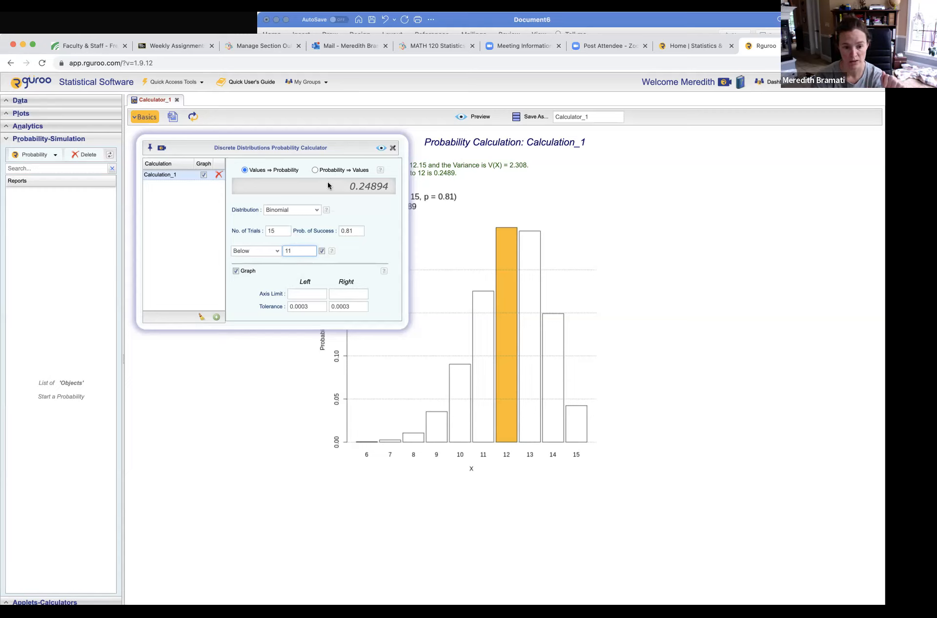
click(380, 148)
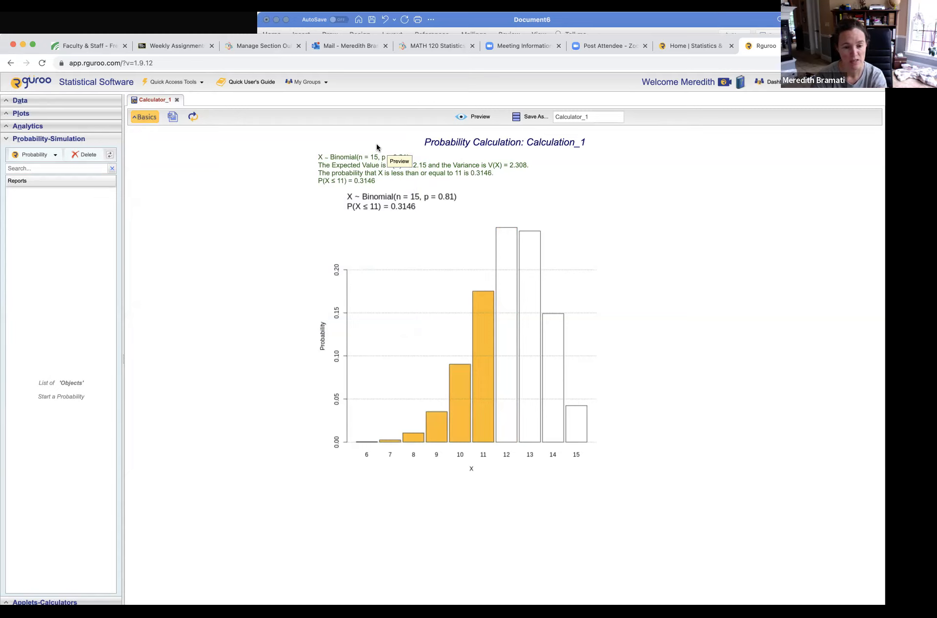
Switch to the Word document, complete item c with 0.3146 and add list item d reading "Fewer than 10,".
click(440, 20)
text(0)
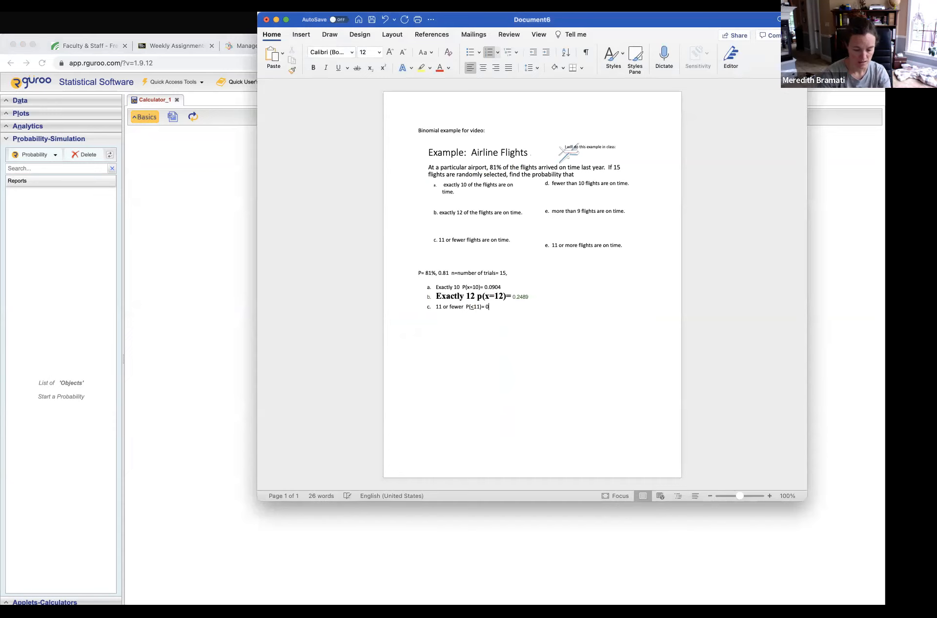
text(.3146)
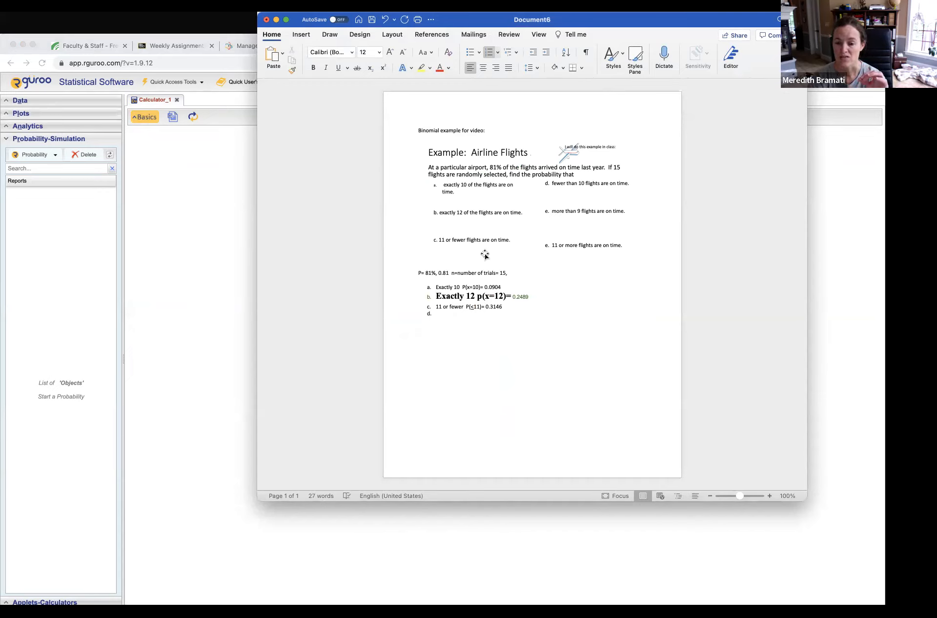
text(Fewer tha)
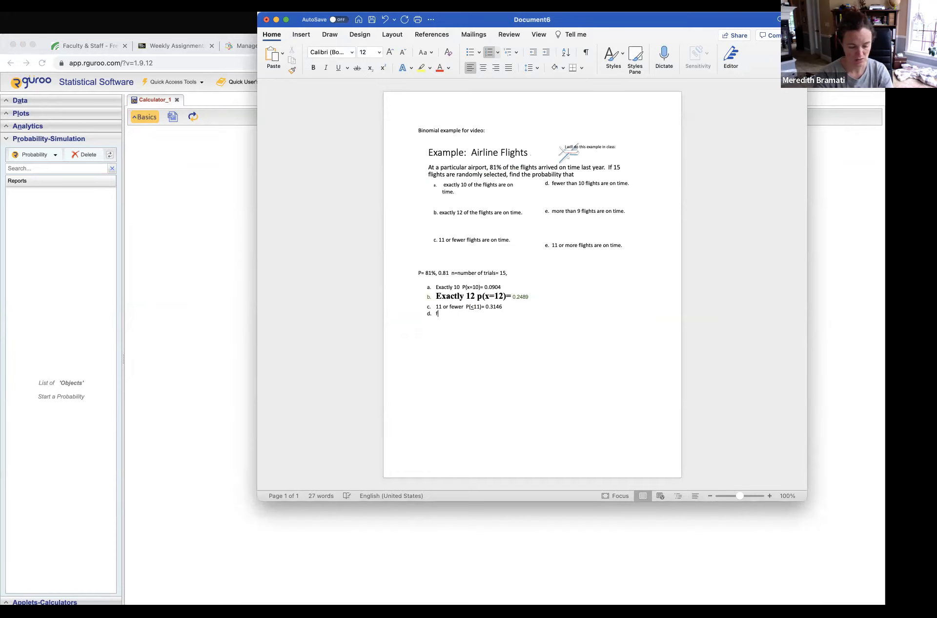
text(n 10,)
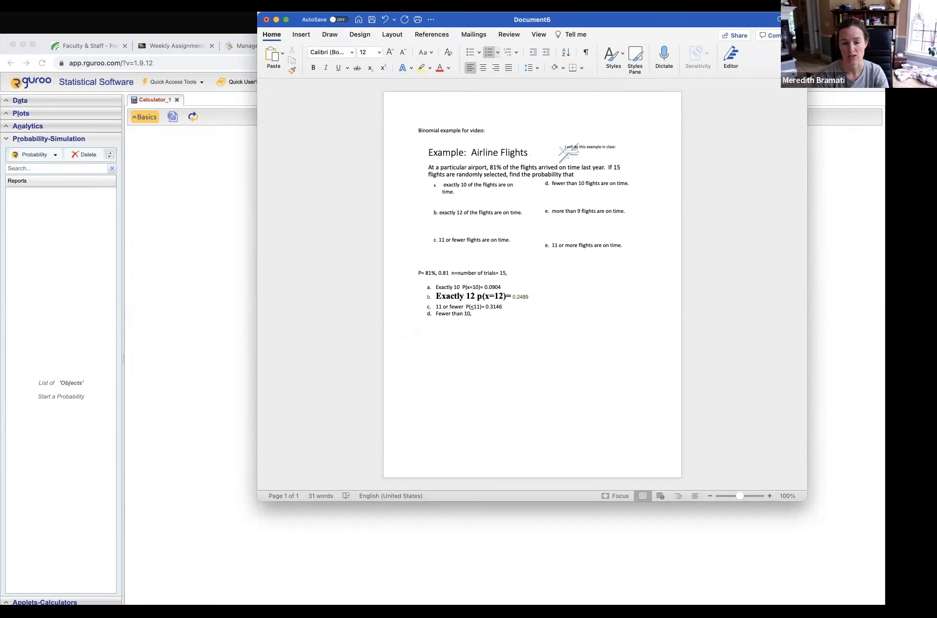
Switch to Rguroo, set the binomial calculation to Below 10 with the endpoint excluded, and preview the result.
click(238, 225)
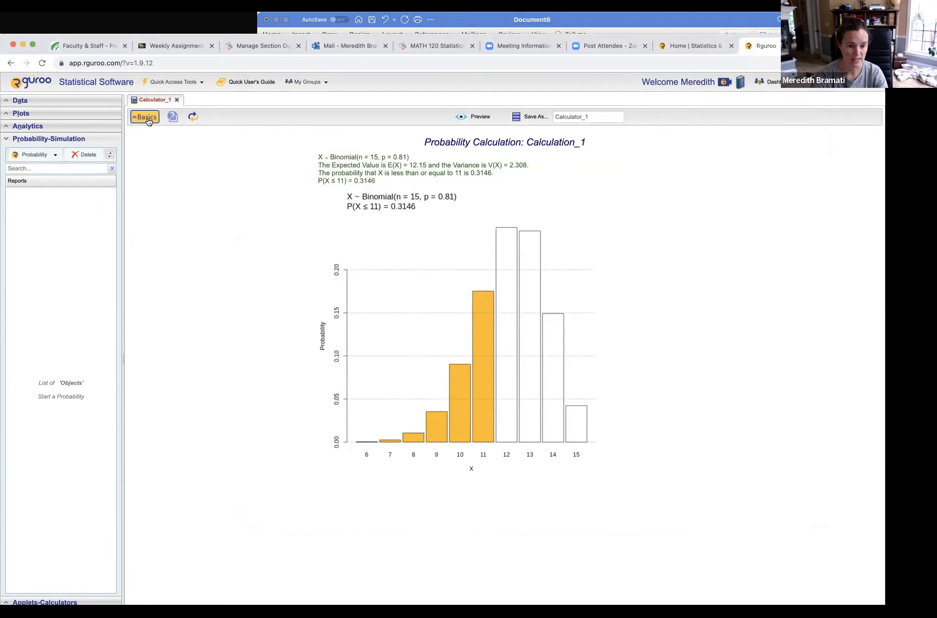
click(146, 117)
click(291, 249)
key(BackSpace)
key(BackSpace)
text(10)
click(323, 251)
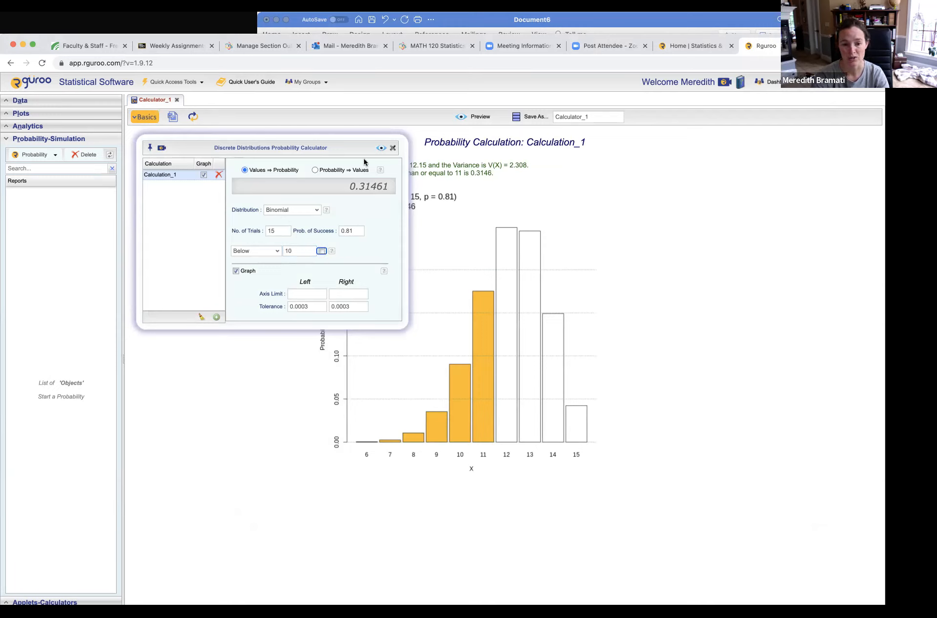
click(382, 148)
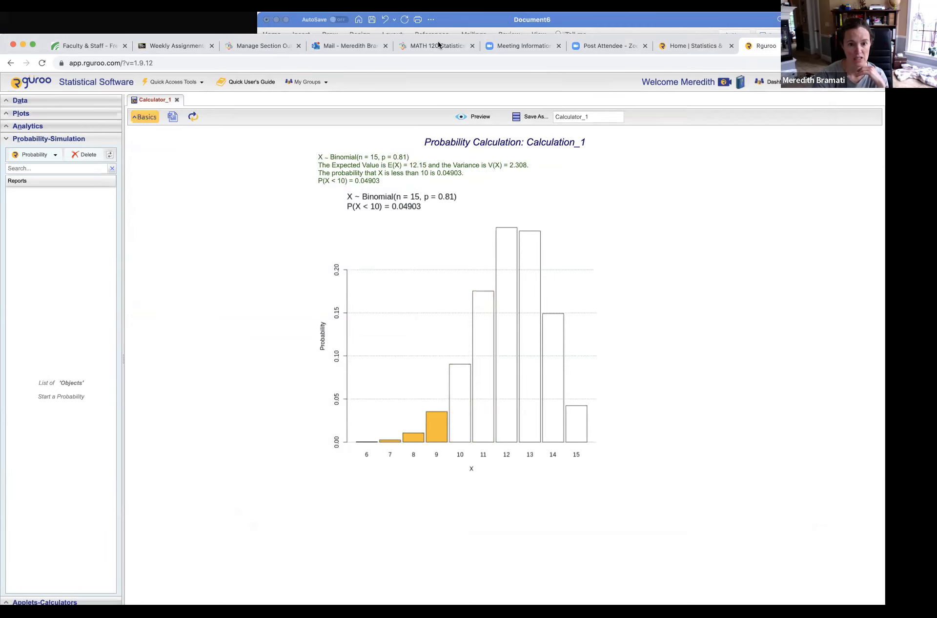
Switch to the Word document and enter 0.04903 as the answer for item d.
click(448, 23)
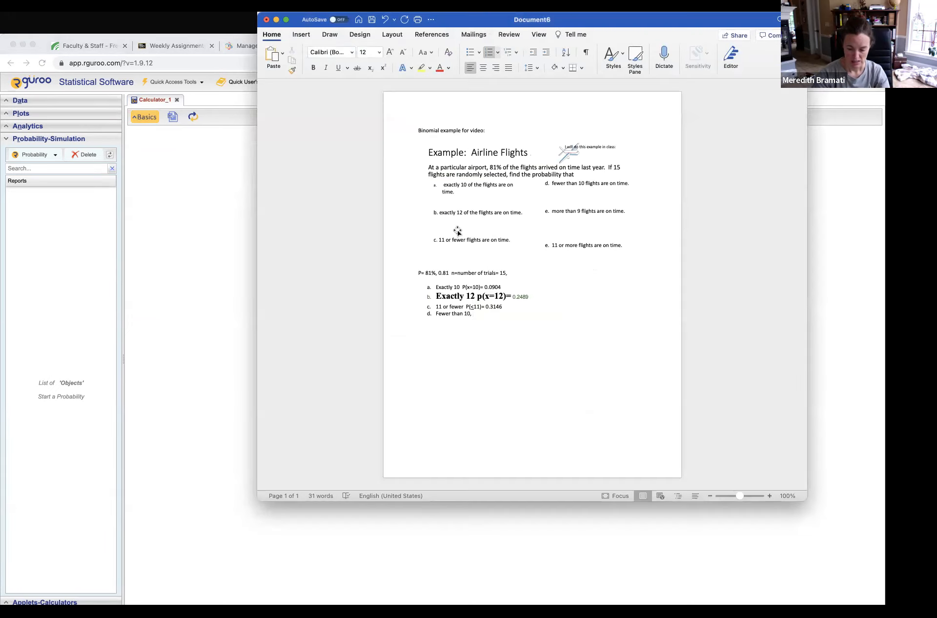
text(0.0)
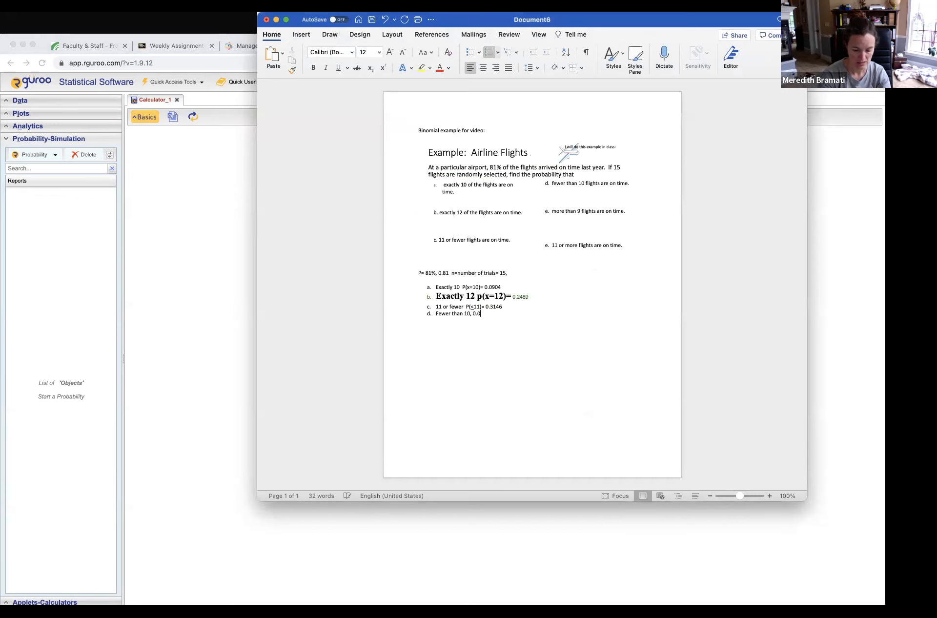
text(4903)
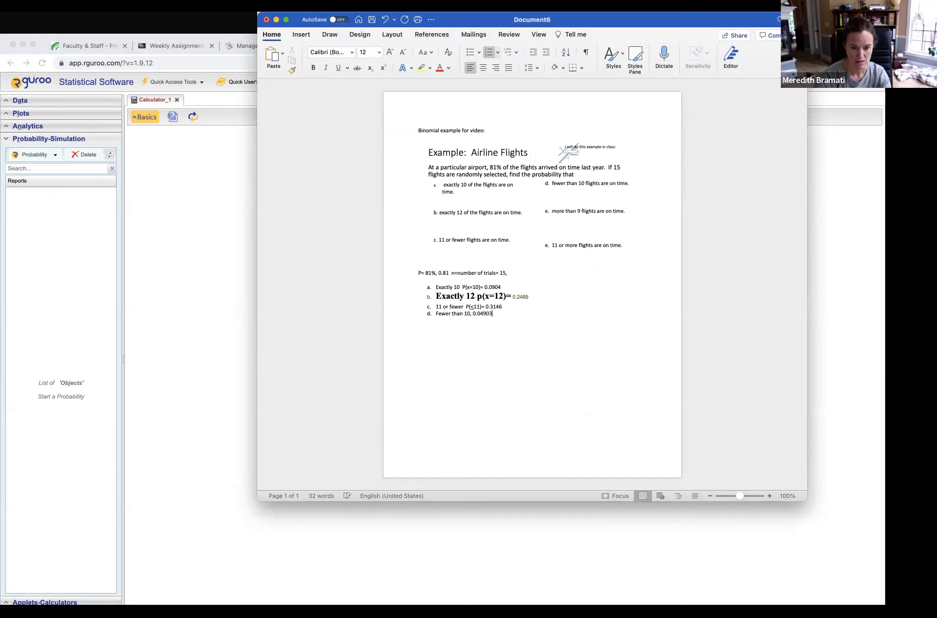
Insert "p(x<10)=" before the 0.04903 answer in item d of the Word document.
click(222, 191)
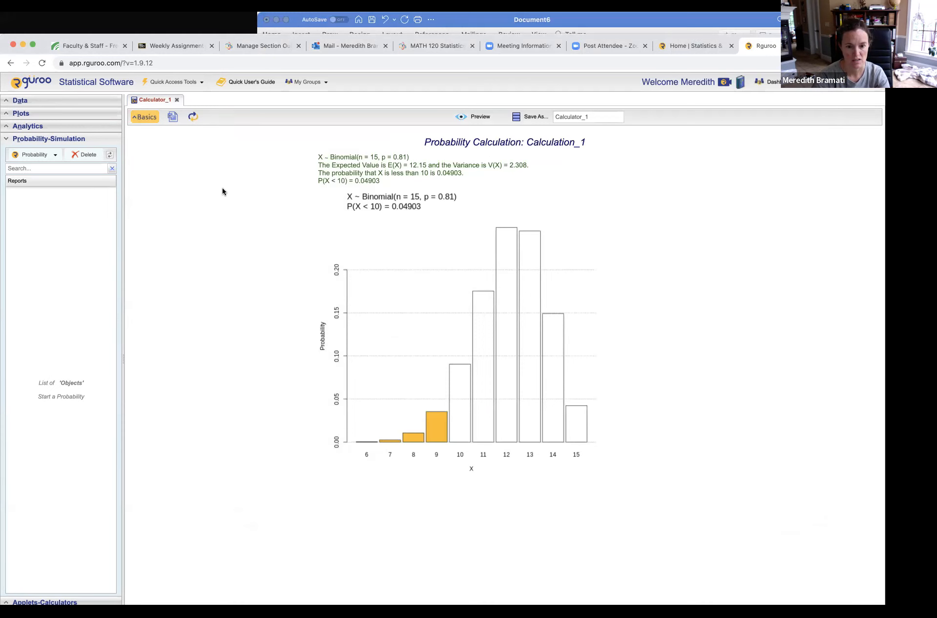
click(438, 23)
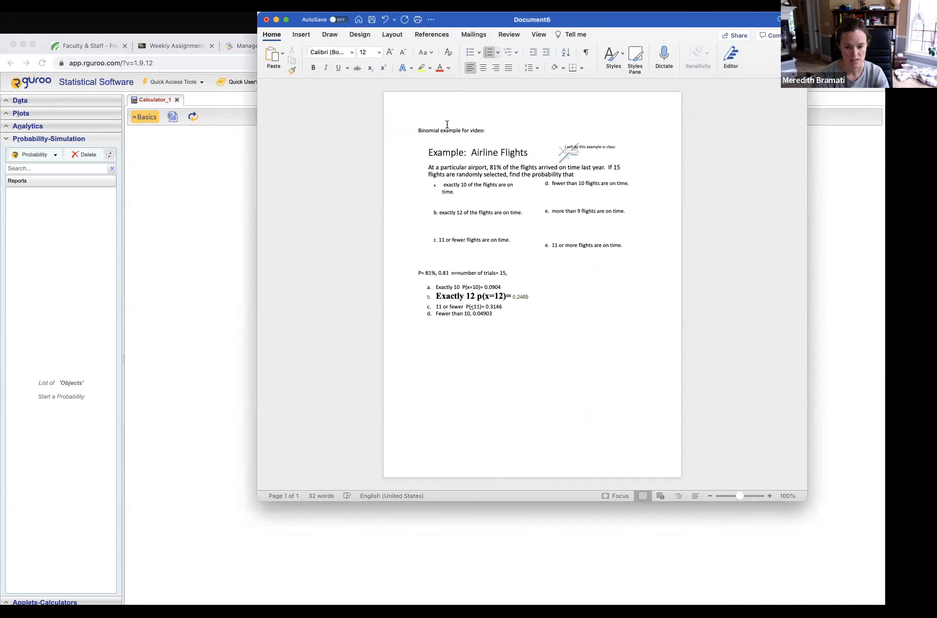
click(473, 313)
text(p(x)
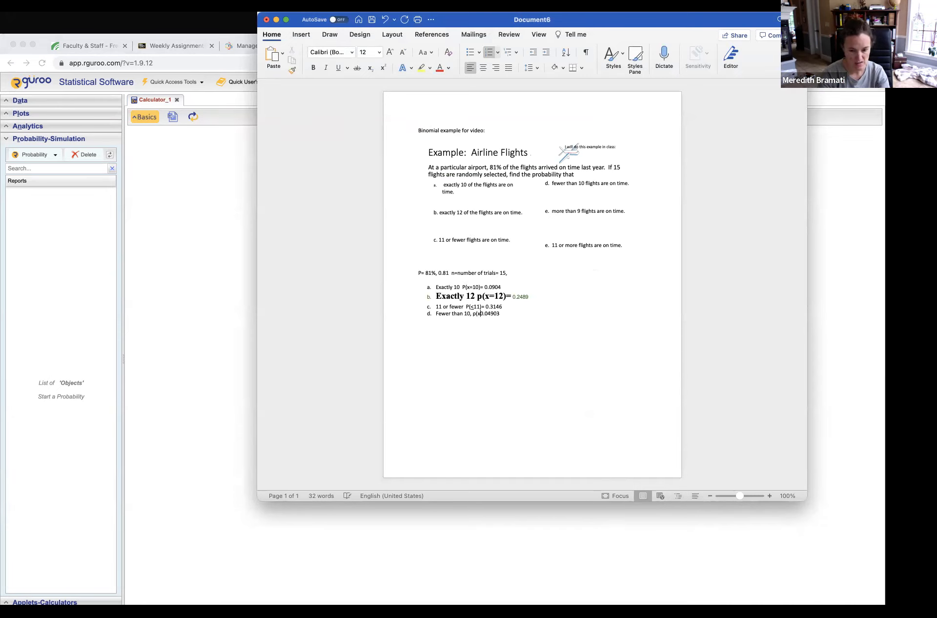
text(<10))
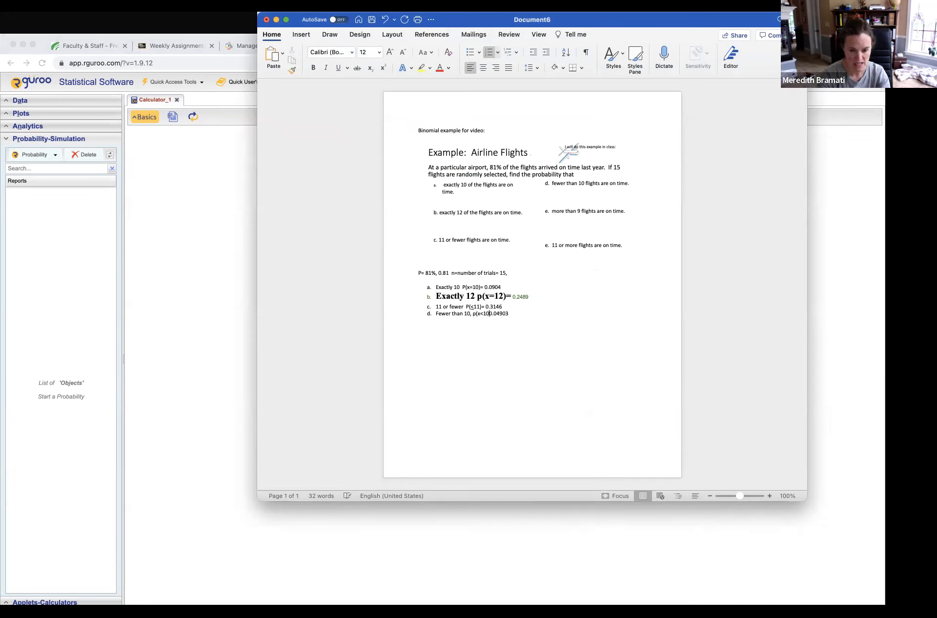
text(=  0.04903 )
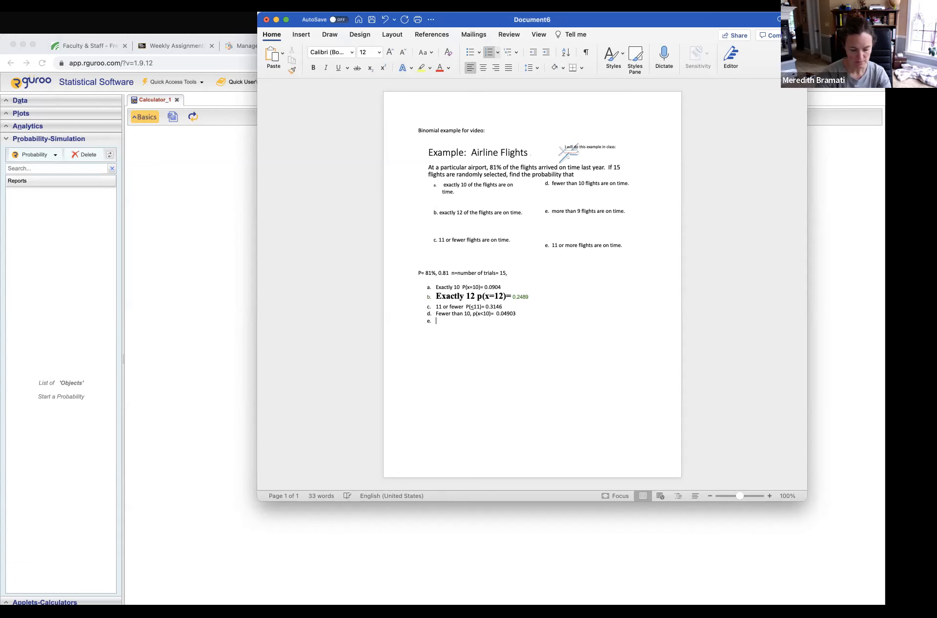
text(E)
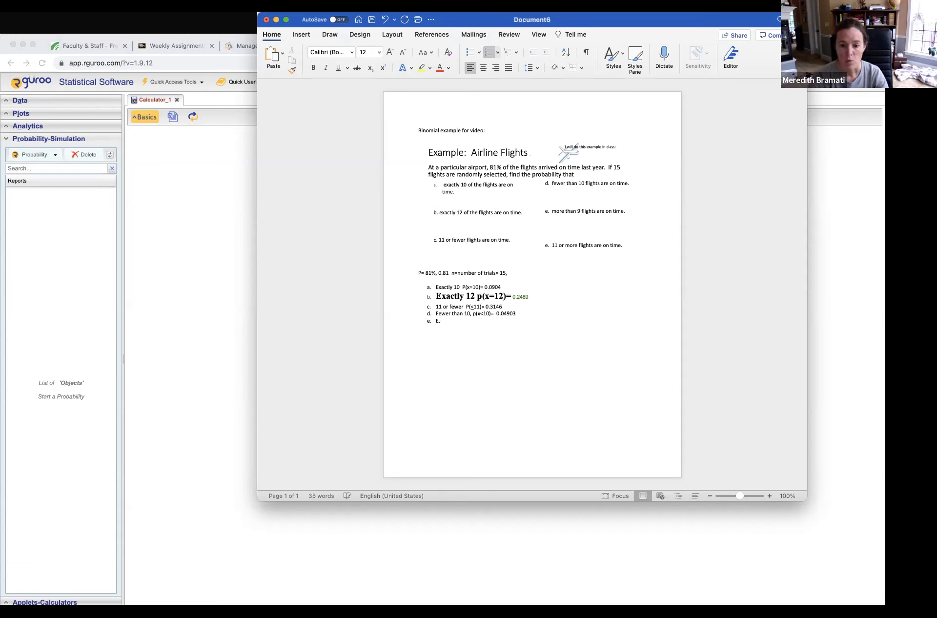
text(. m)
Add list item e reading "More than 9 flights P(x>9)=".
key(BackSpace)
key(BackSpace)
key(BackSpace)
key(BackSpace)
text(More than)
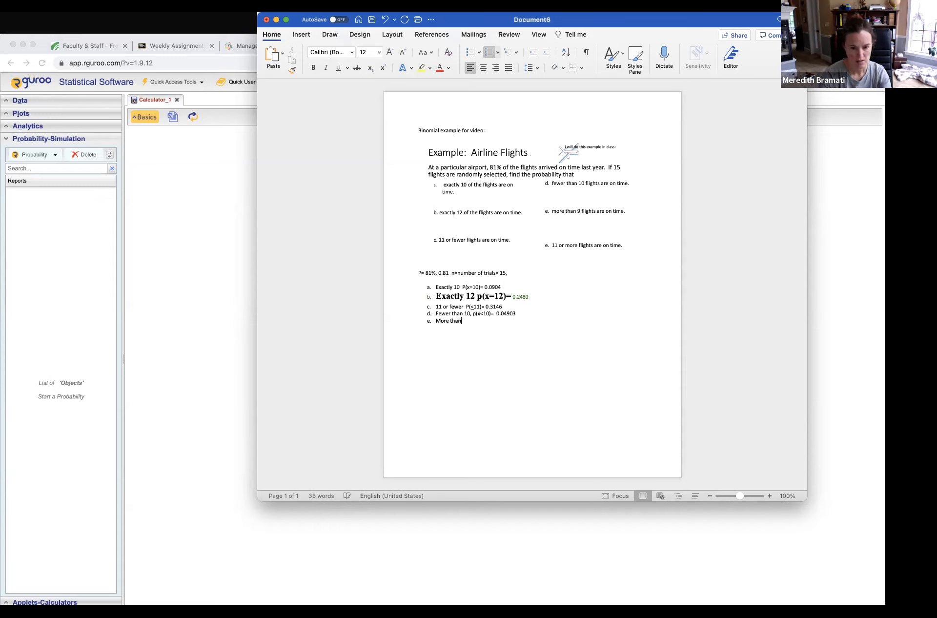
text( 9 flights  P()
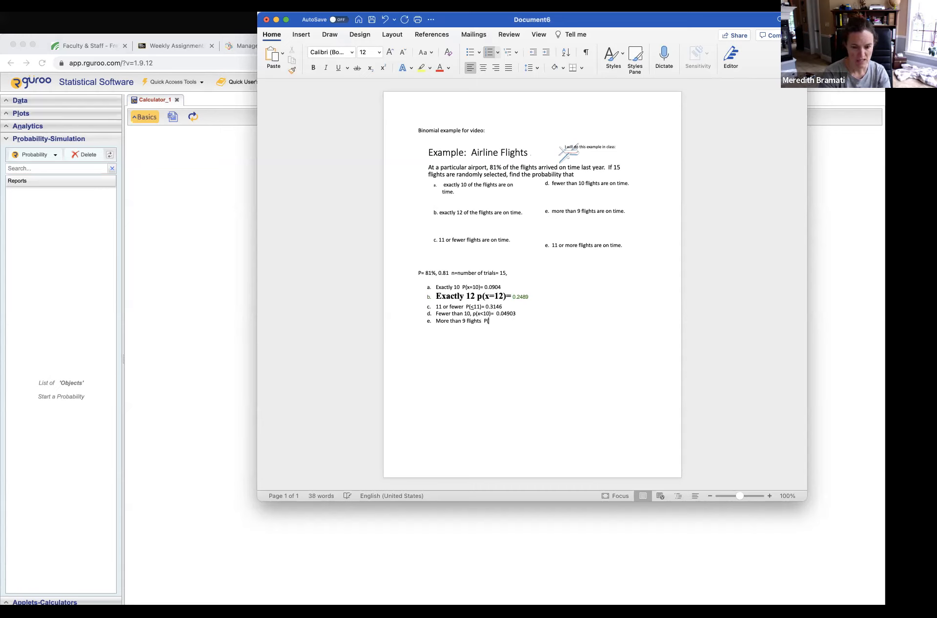
text(x>9)=)
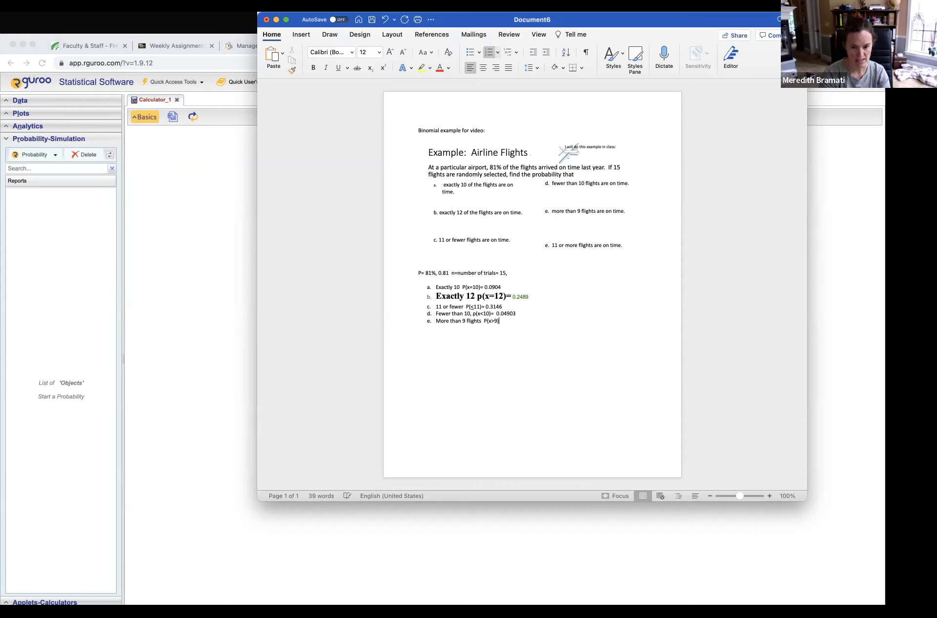
Switch to Rguroo, set the binomial calculation to Above 9 with the endpoint excluded, and preview the result.
click(230, 203)
click(138, 116)
click(271, 250)
click(269, 276)
click(302, 252)
text(9)
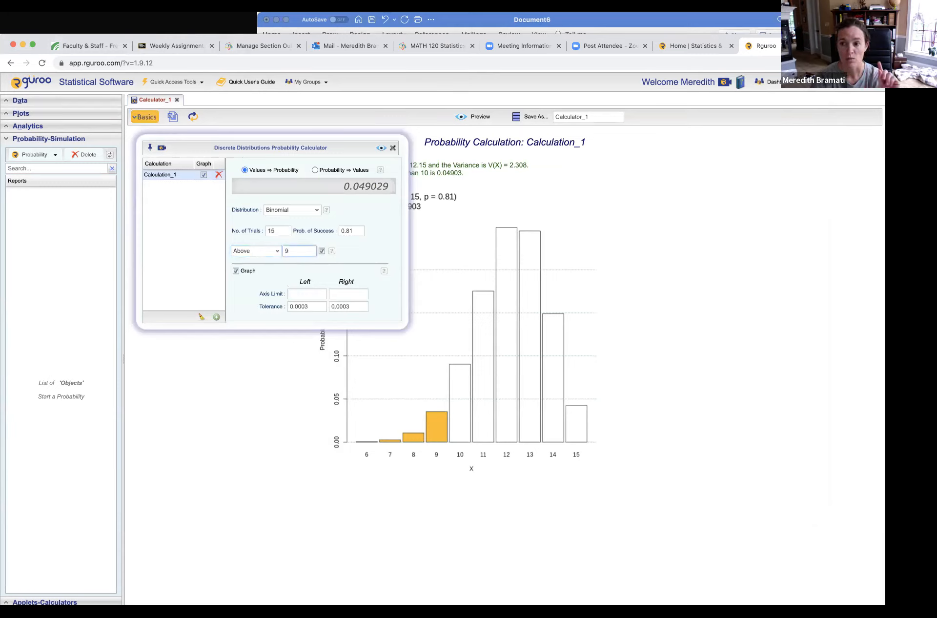
click(320, 251)
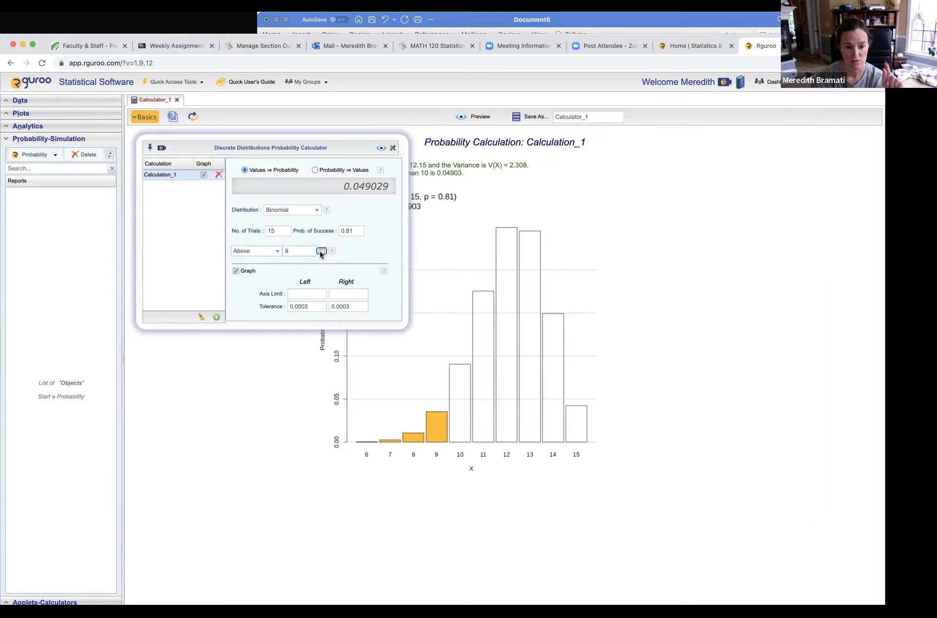
click(381, 147)
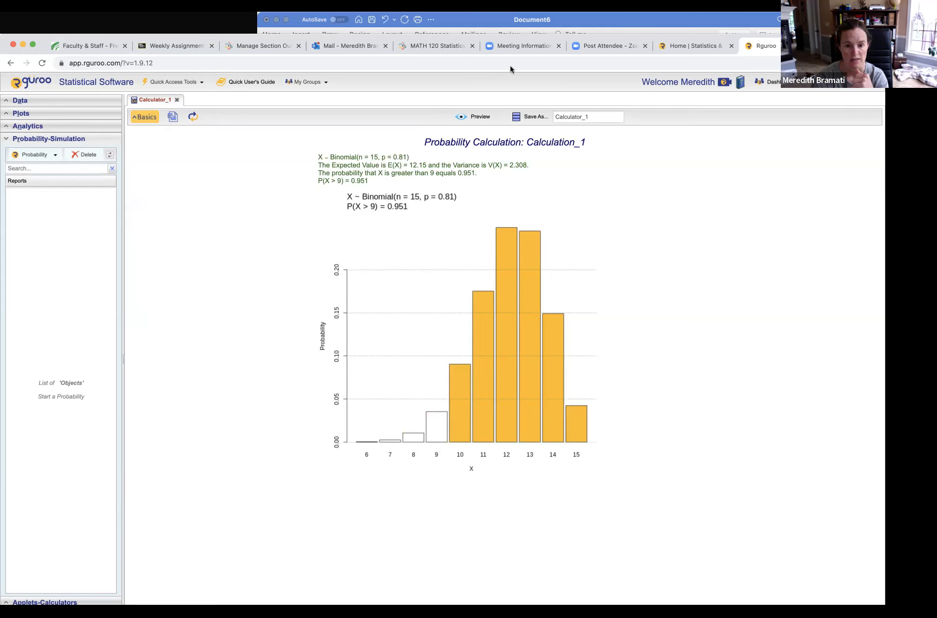
Switch to the Word document, enter 0.951 as the answer for item e, and add item f reading "11 or more P(x>11".
click(498, 23)
text(0.951)
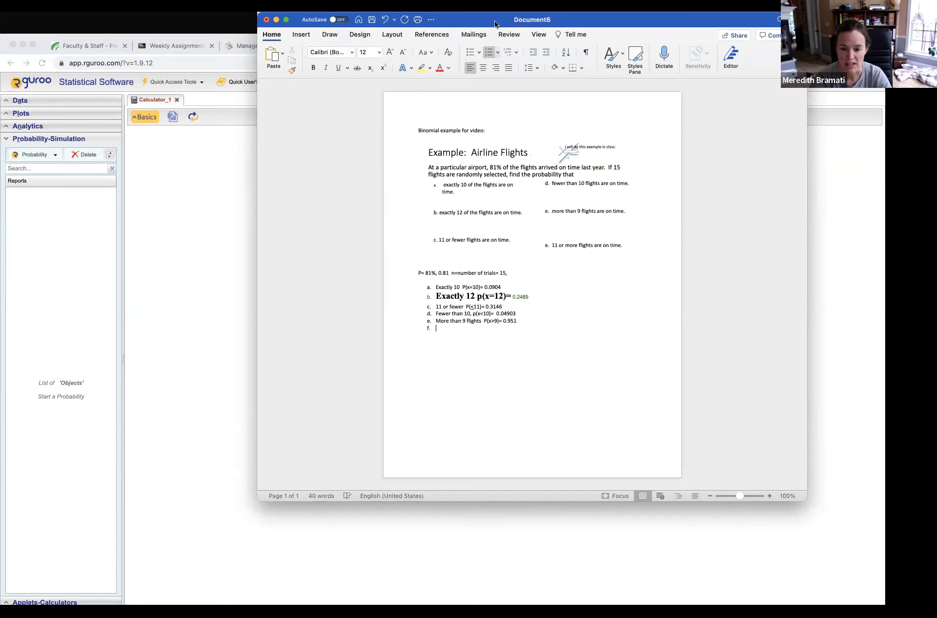
text(11 or more  )
text(P()
text(x≥11)
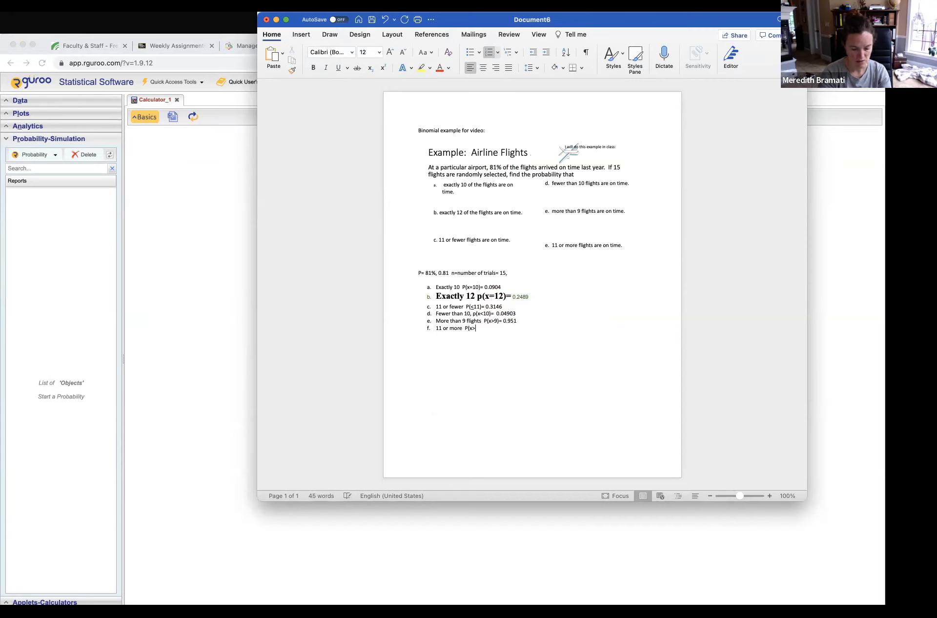
Underline the > sign in item f and complete the expression with ")=".
drag(476, 328, 472, 328)
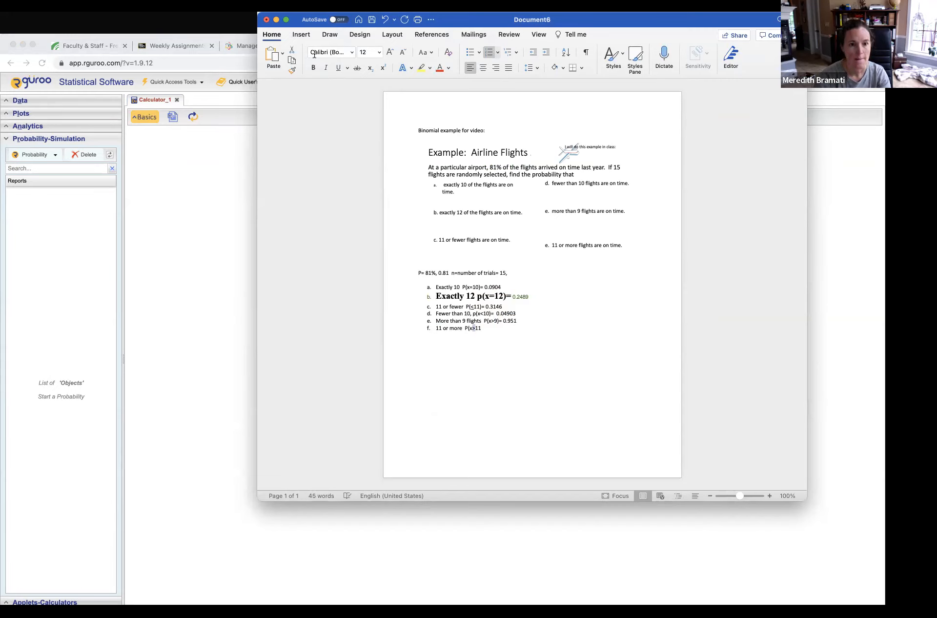
click(339, 67)
click(488, 333)
text()=)
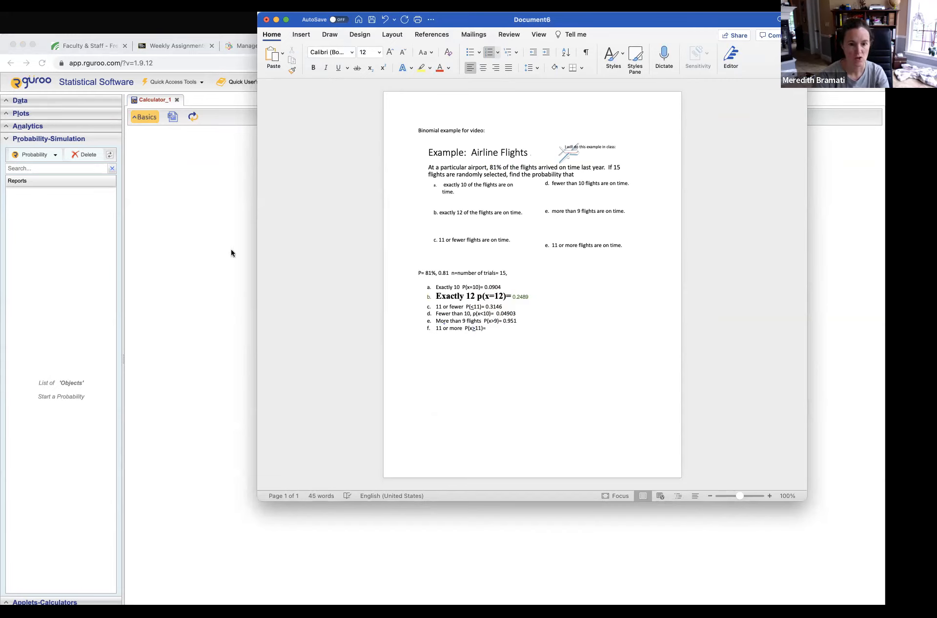
Switch to Rguroo, set the binomial calculation to Above 11 with the endpoint included, and preview the result.
click(229, 252)
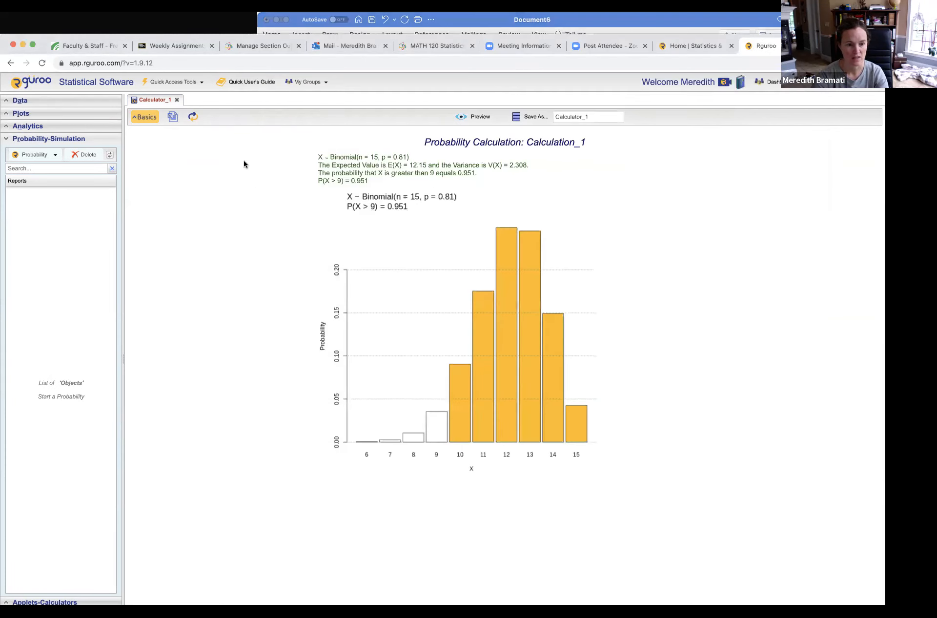
click(154, 121)
click(281, 250)
key(BackSpace)
text(11)
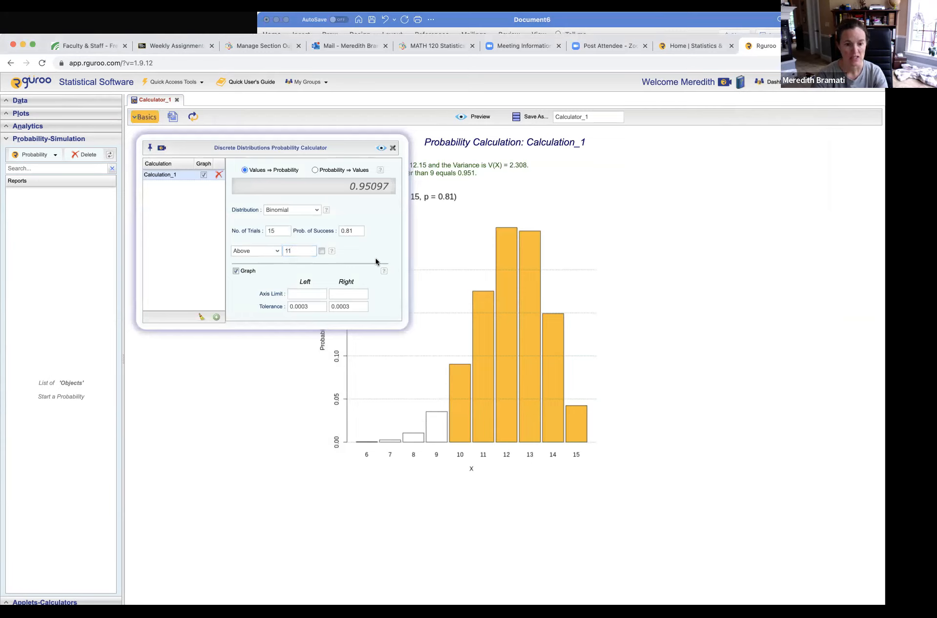
click(322, 251)
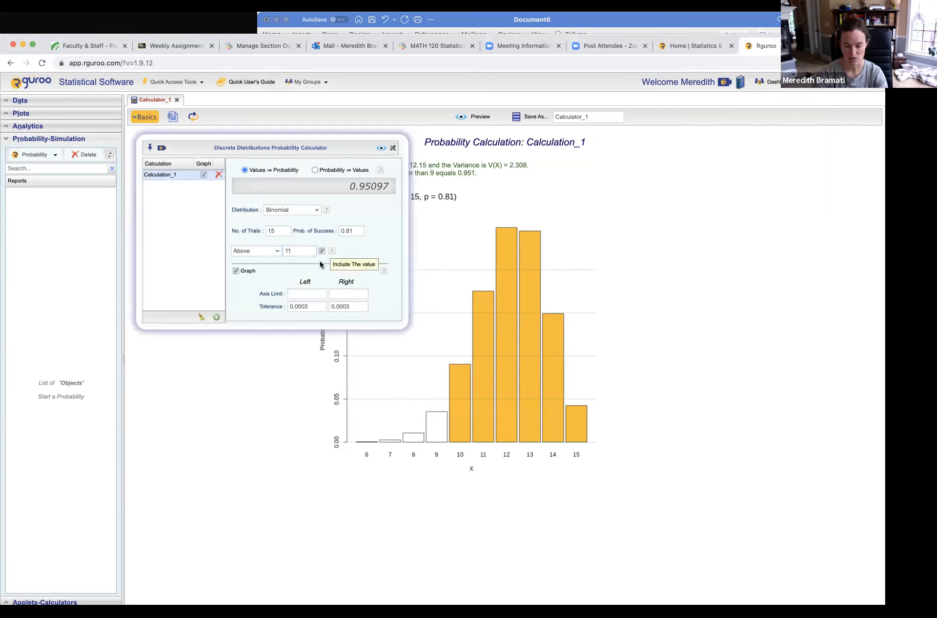
click(380, 149)
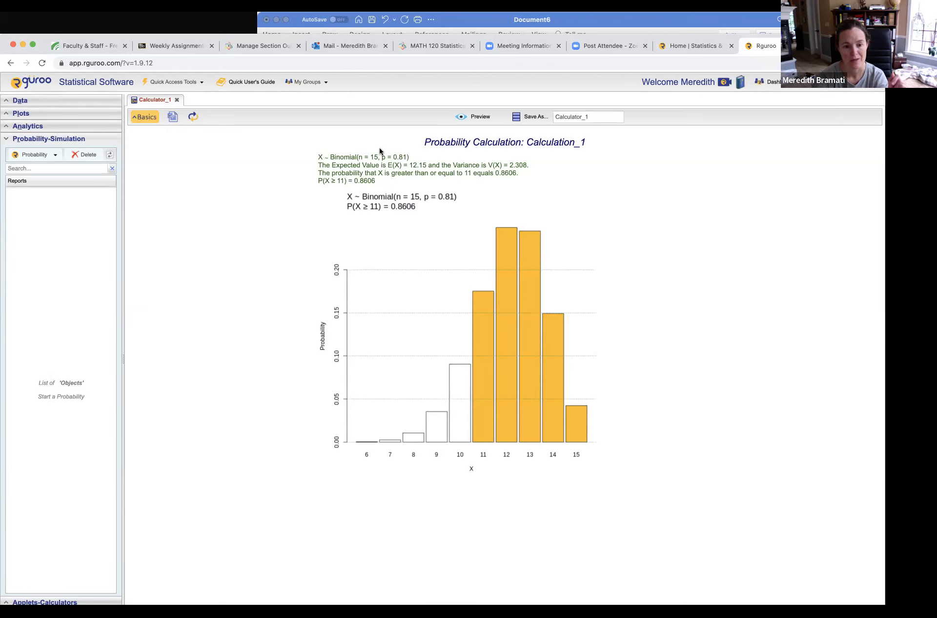
Switch to the Word document and enter 0.8606 as the answer for item f.
click(462, 20)
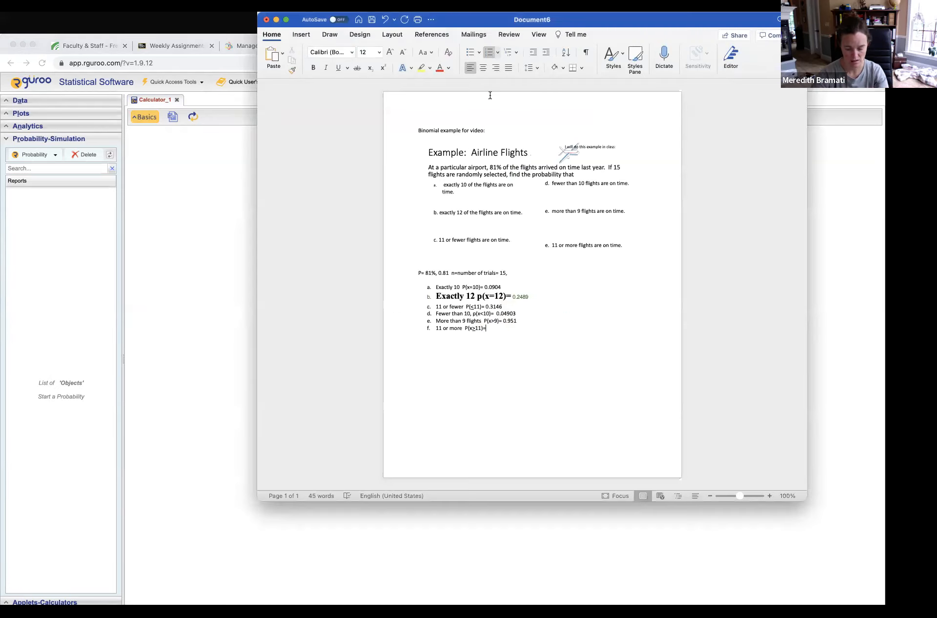
text(0.8606)
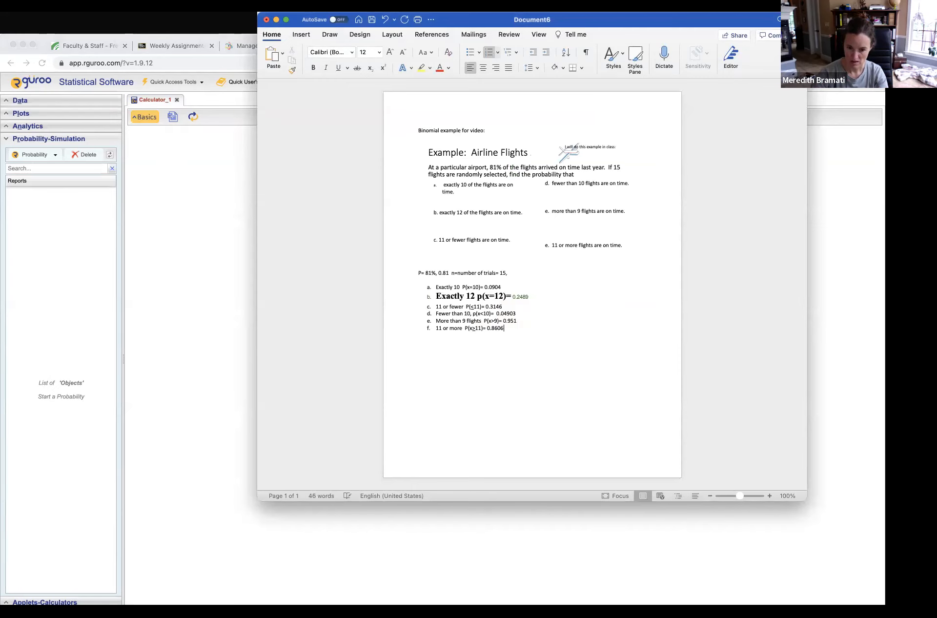
Switch to Rguroo, rename the calculation "airline flights", and preview the result.
click(205, 172)
click(152, 119)
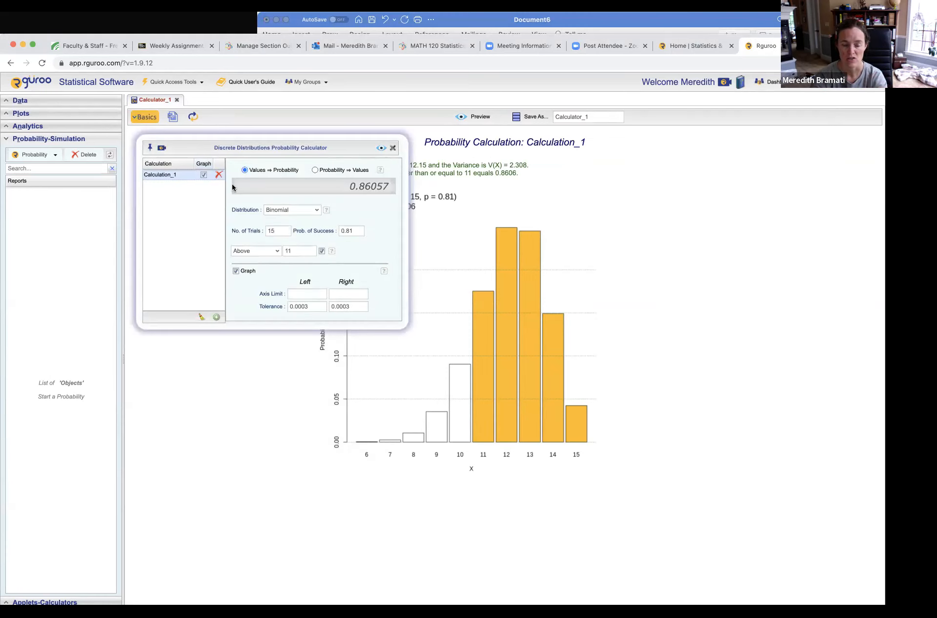
double_click(178, 174)
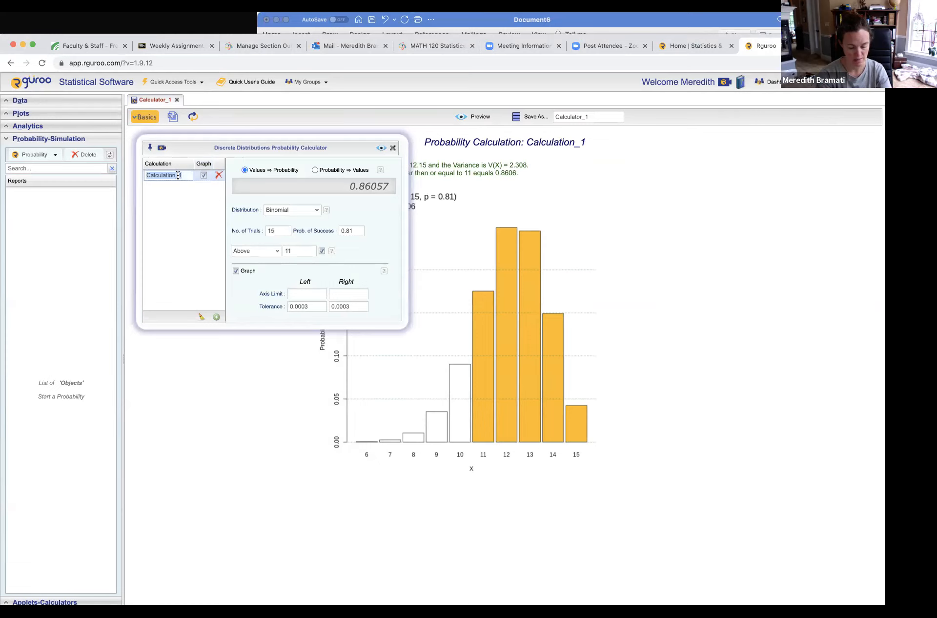
text(airline )
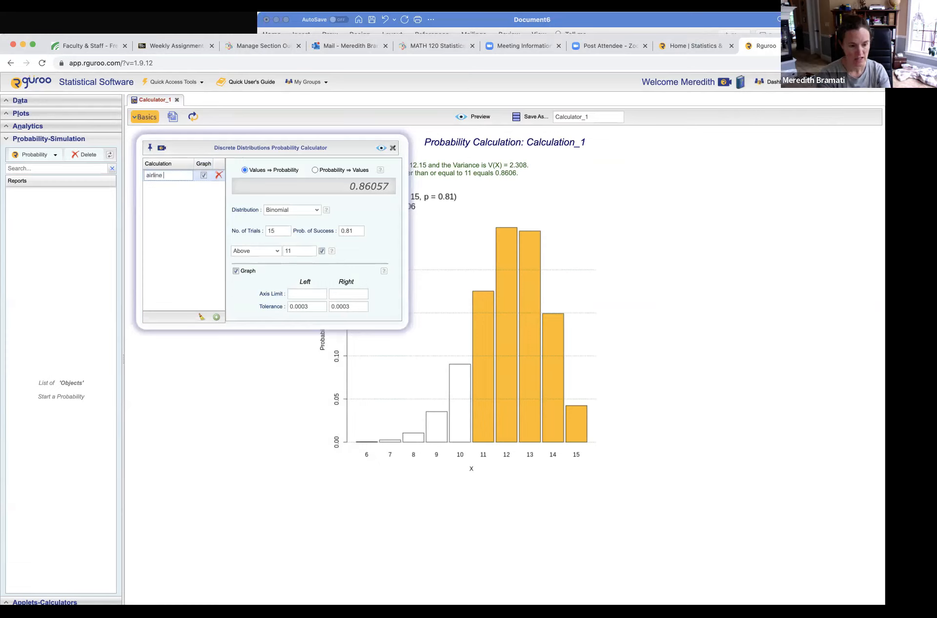
text(flights)
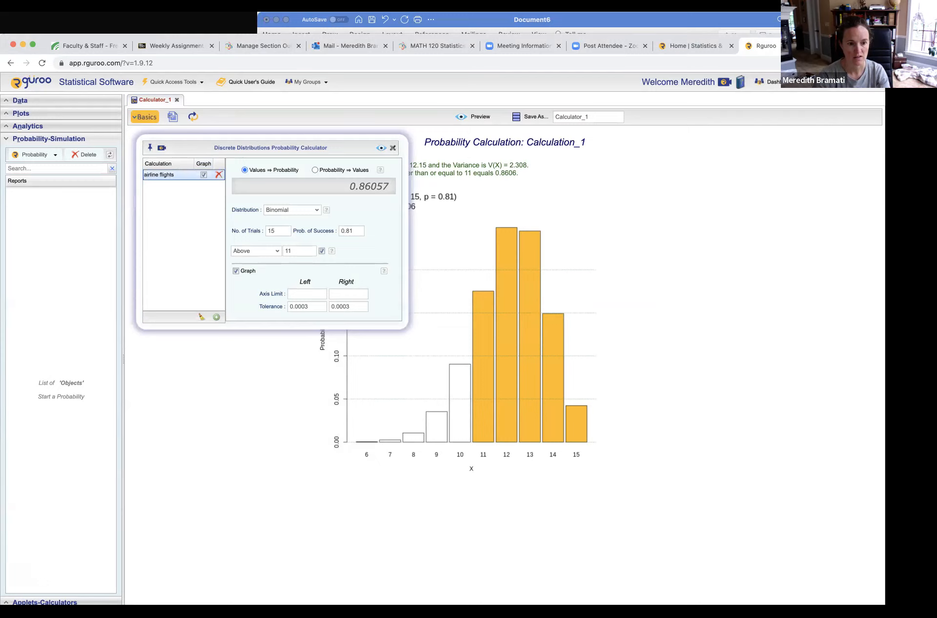
key(Return)
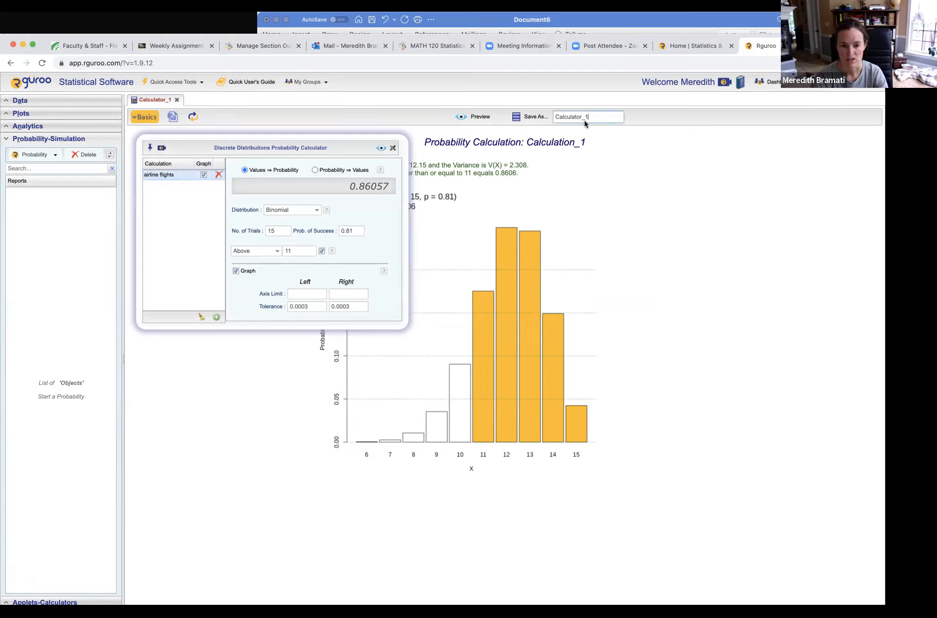
click(379, 149)
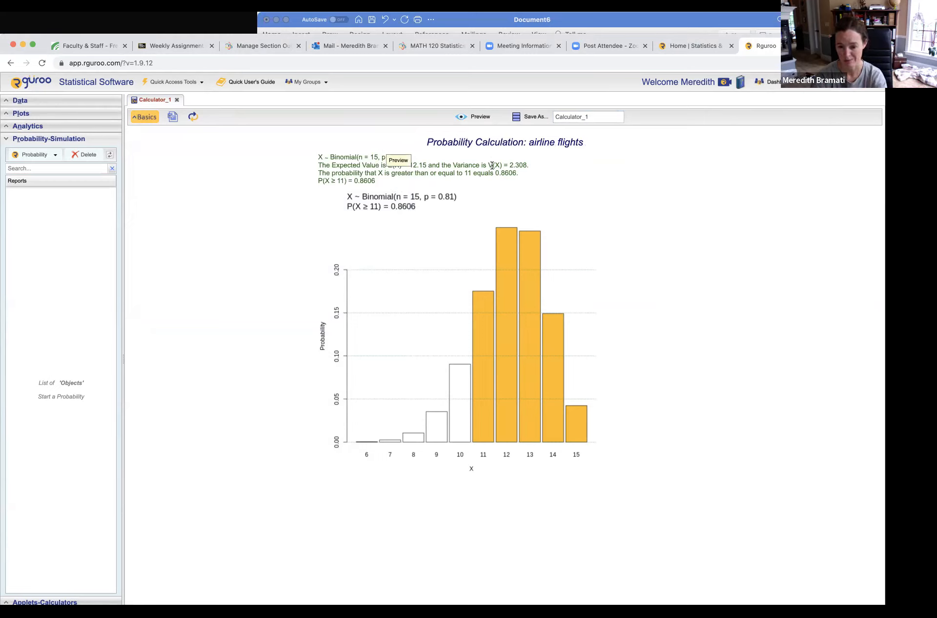